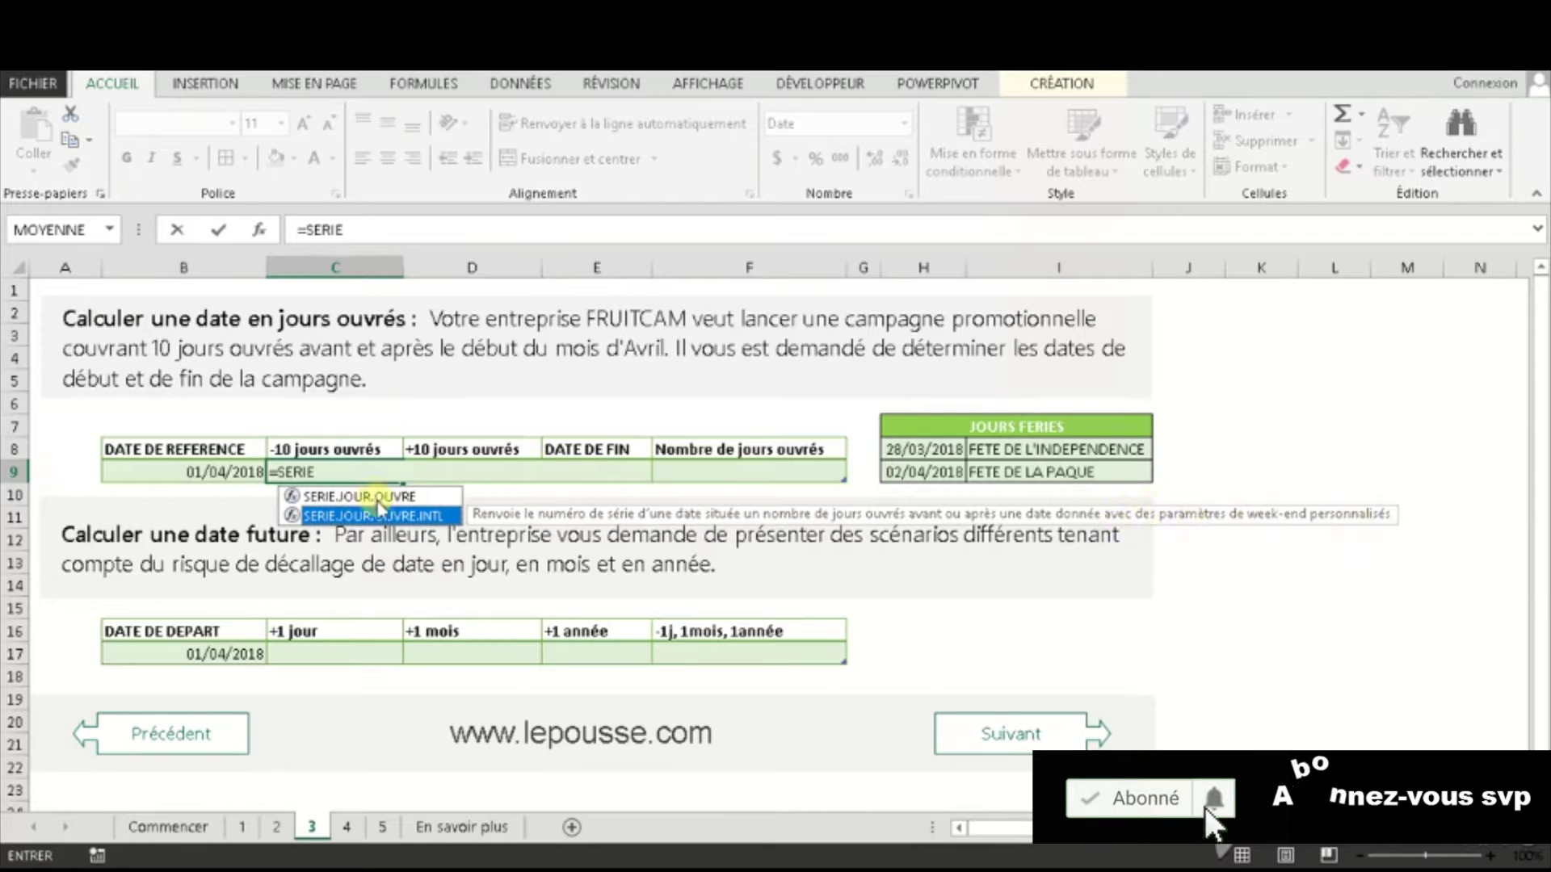
Step: Complete the formula in C9 with SERIE.JOUR.OUVRE.INTL, using the reference date, -10 days, weekend option 11 (Dimanche uniquement) and the holidays H8:H9
key("Tab")
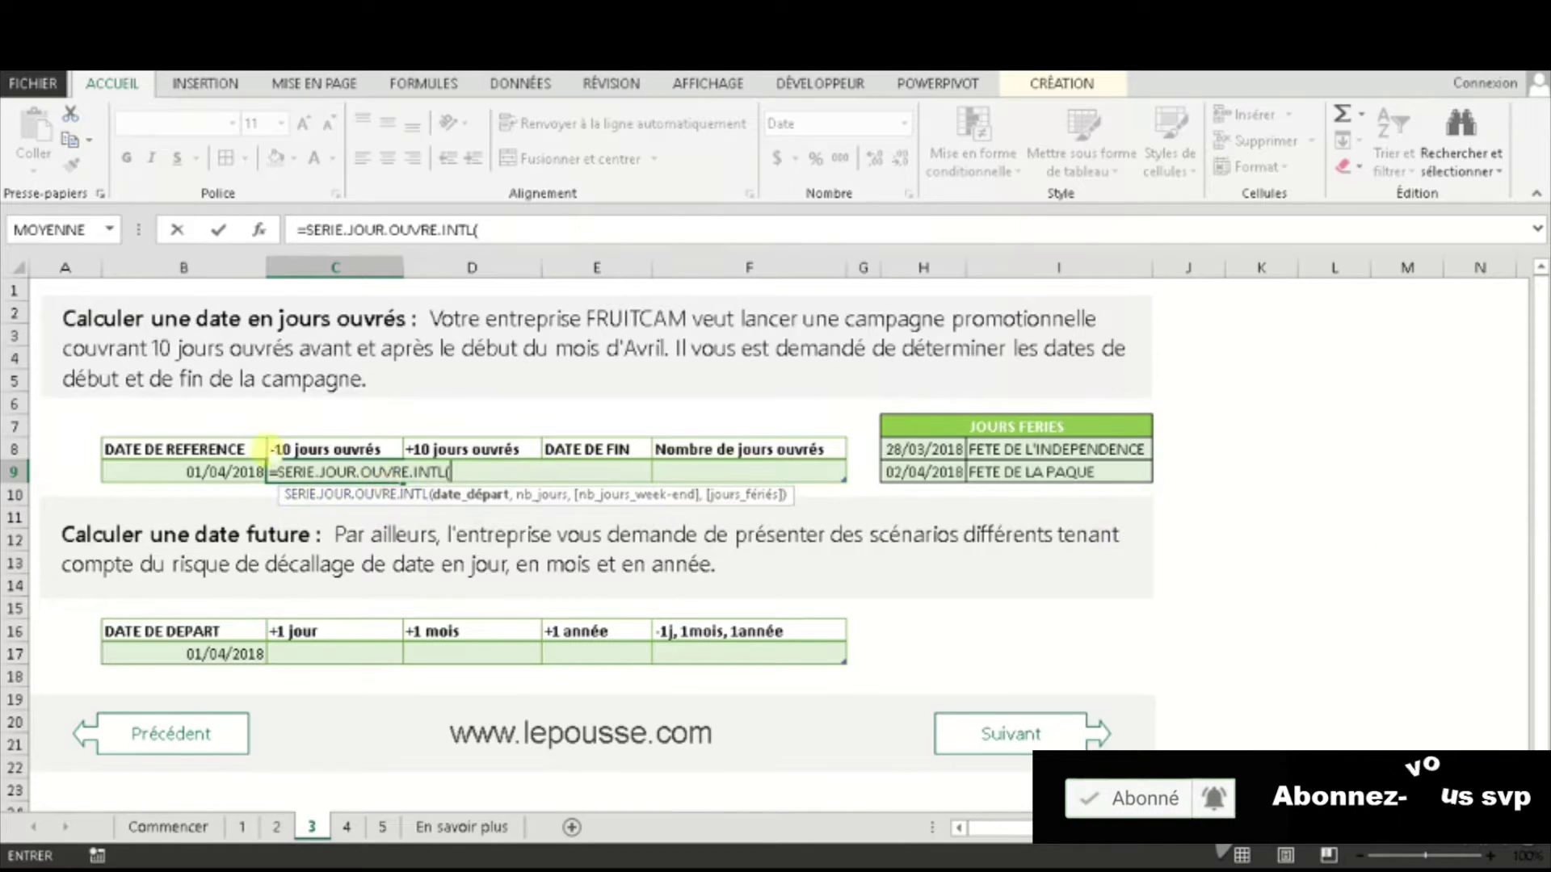
left_click(218, 477)
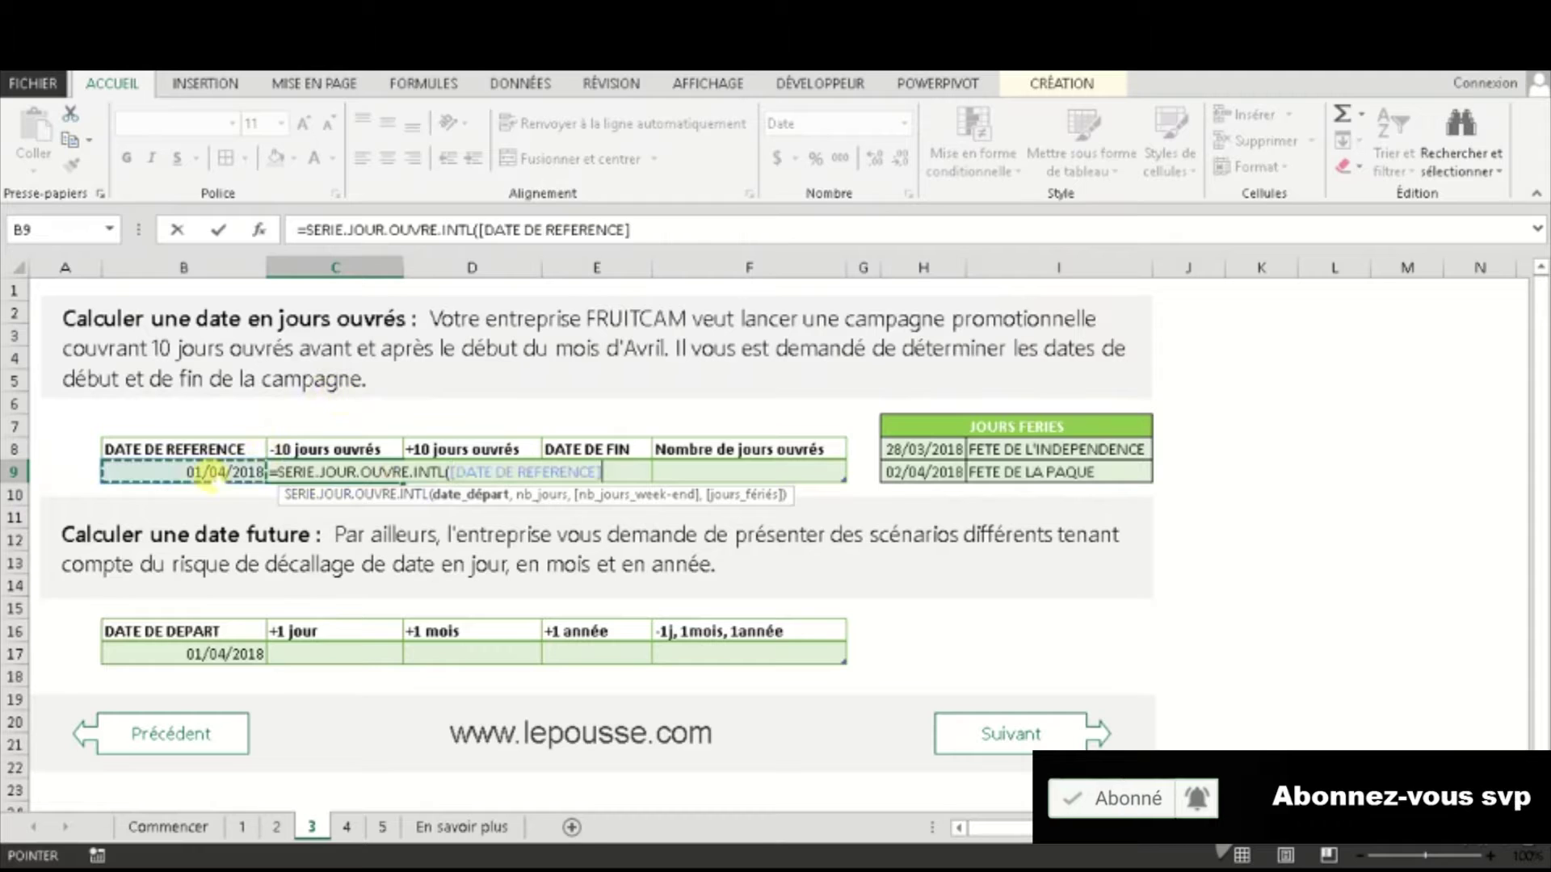
type(",")
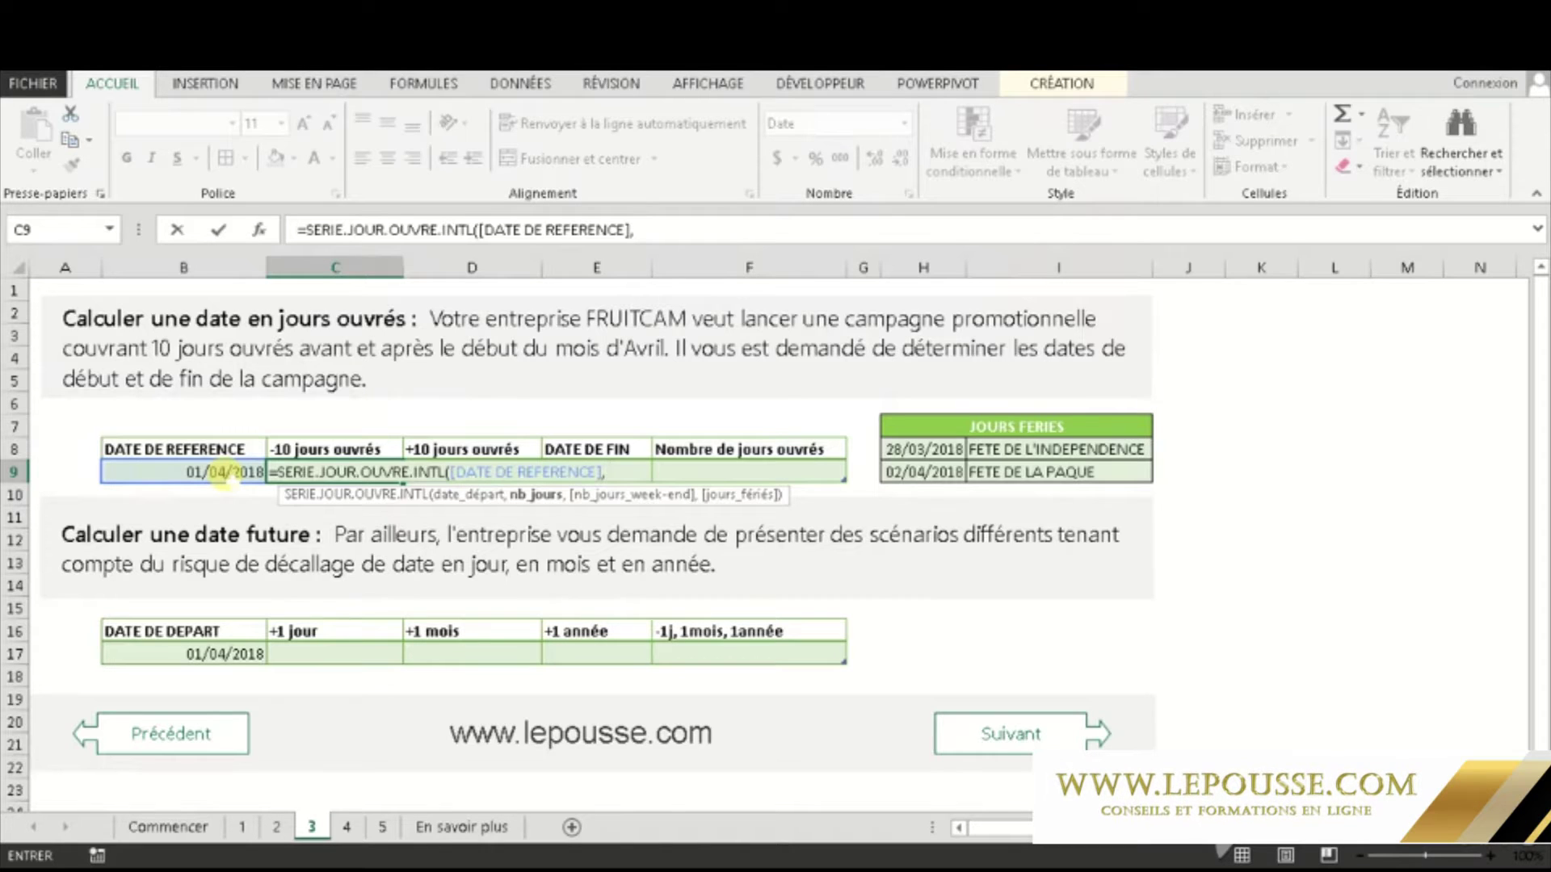
type("-10,")
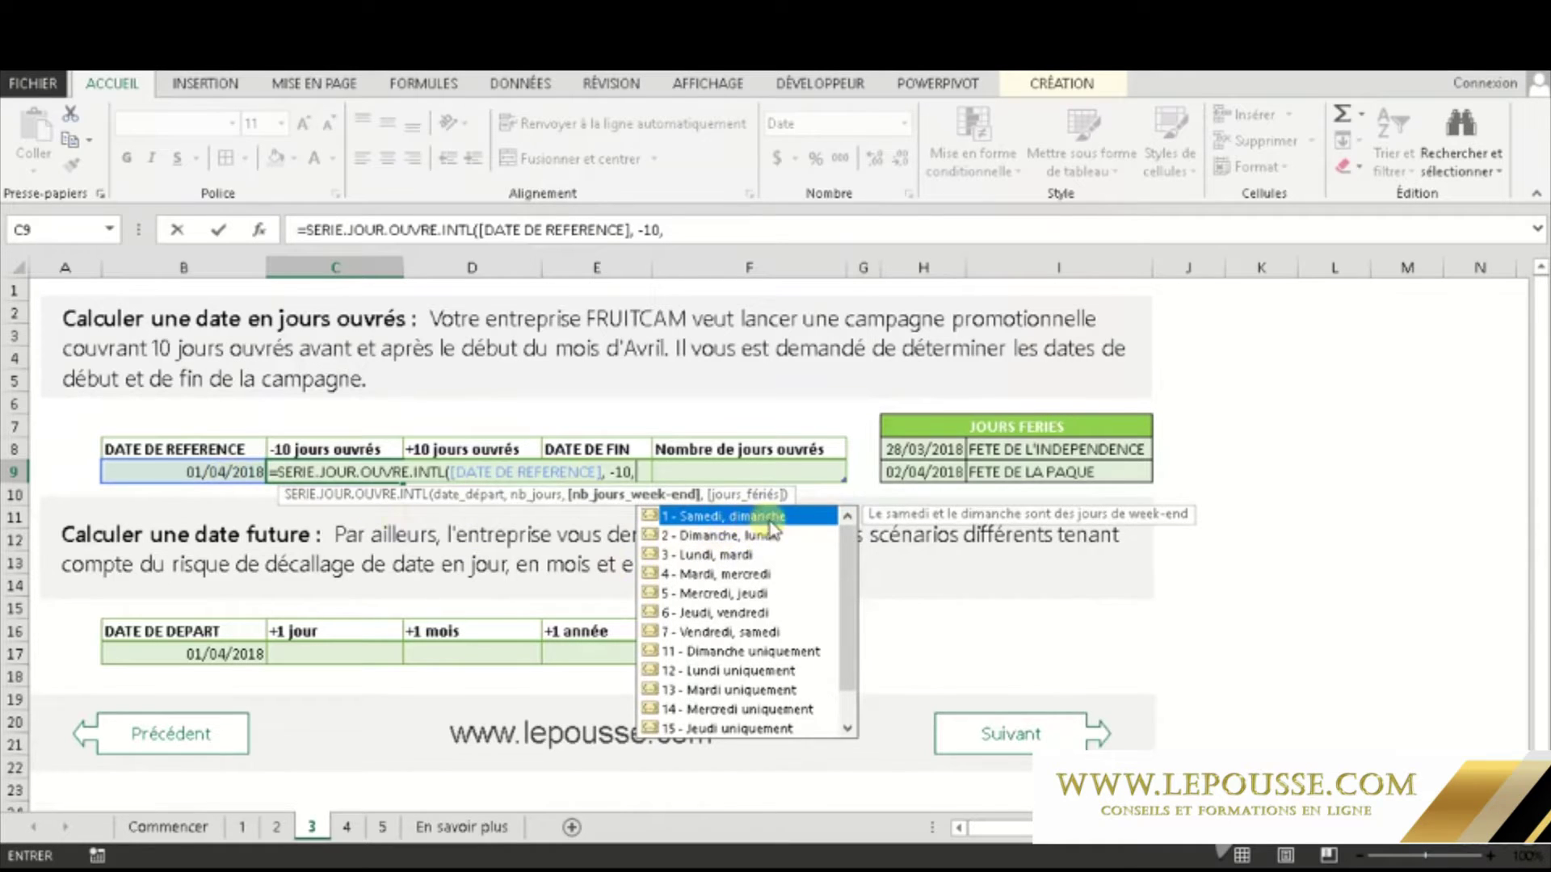
left_click_drag(841, 558, 842, 586)
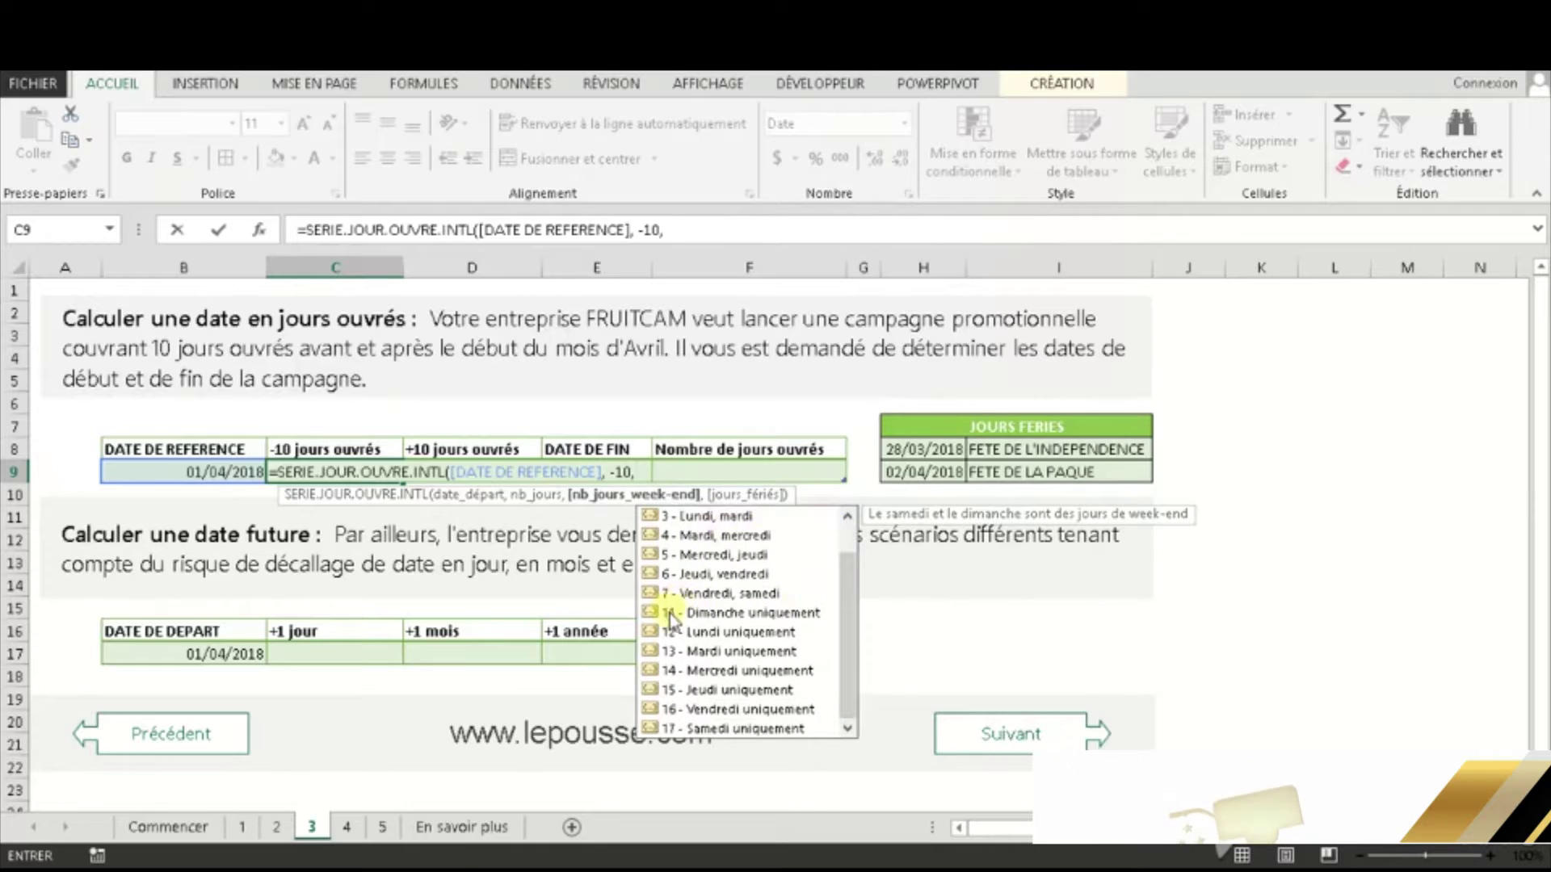
double_click(732, 613)
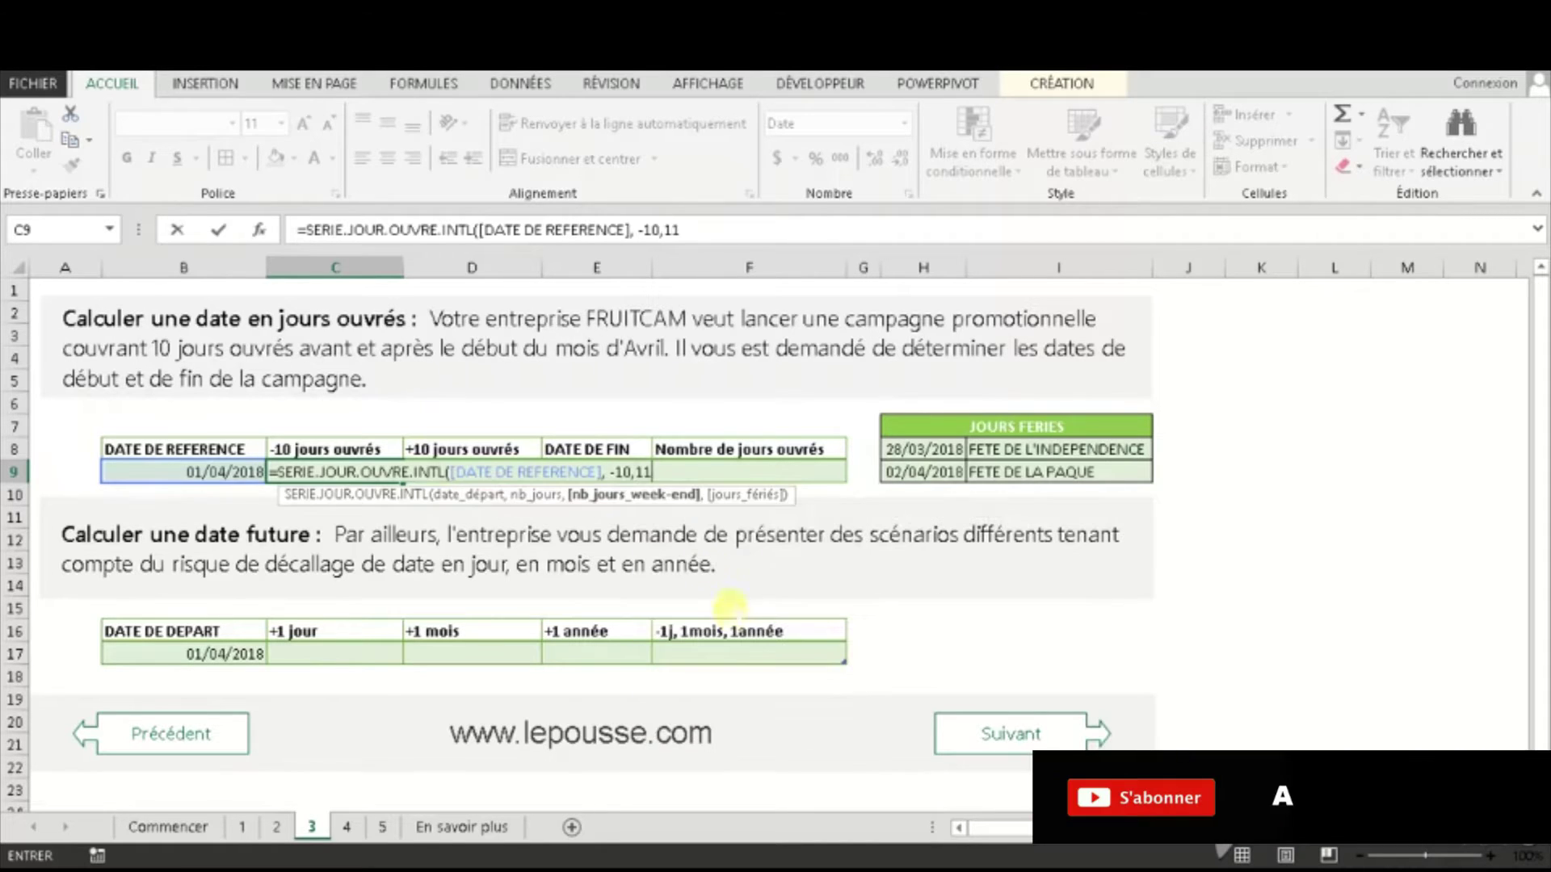
type(",")
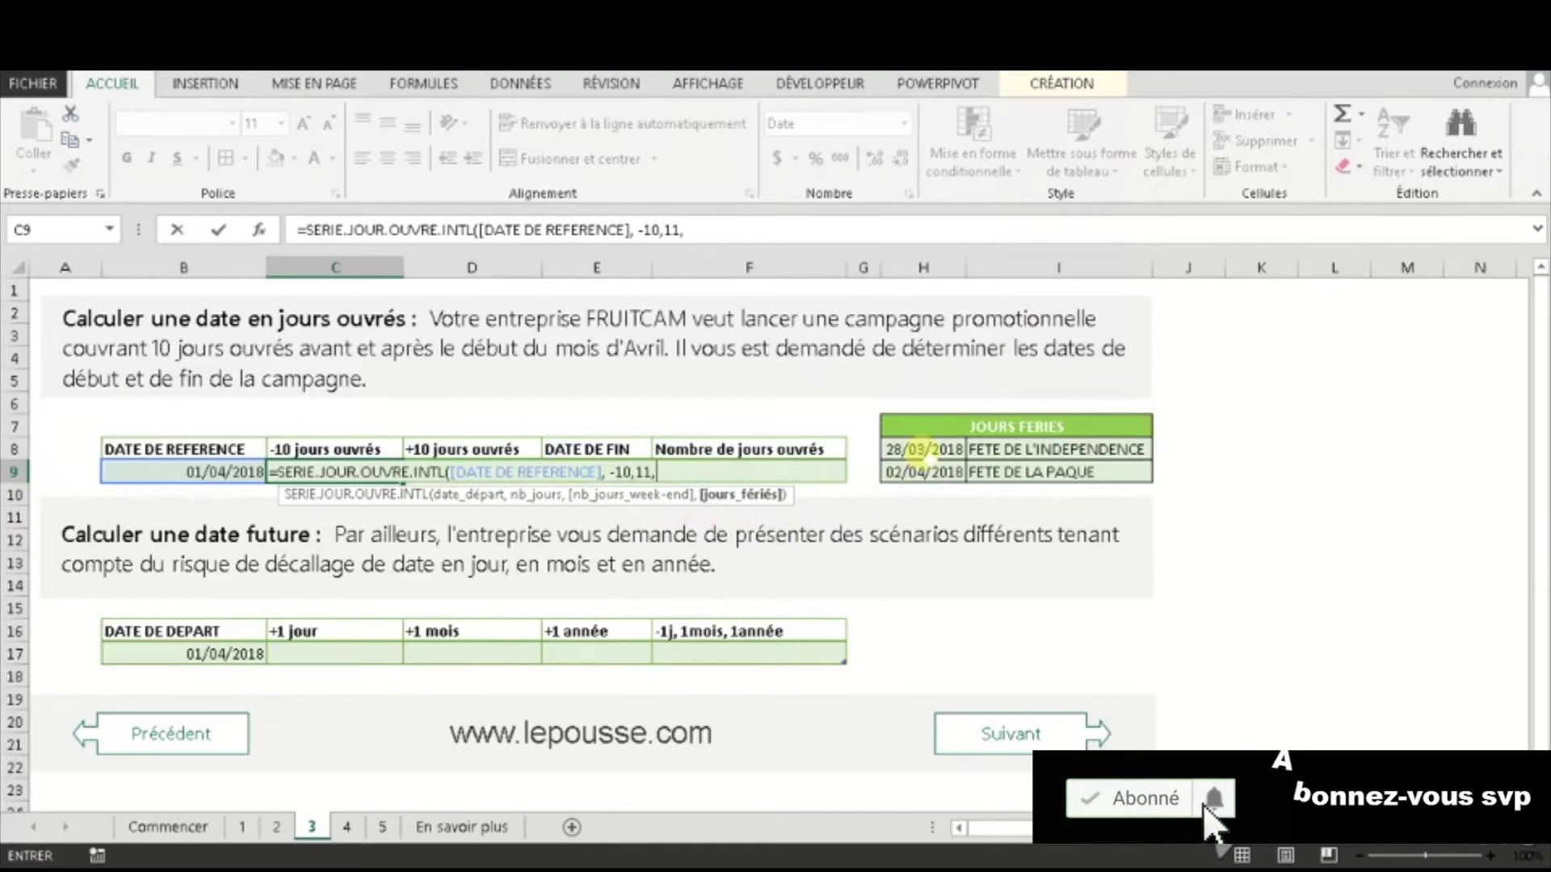
left_click(920, 453)
left_click_drag(920, 451, 929, 474)
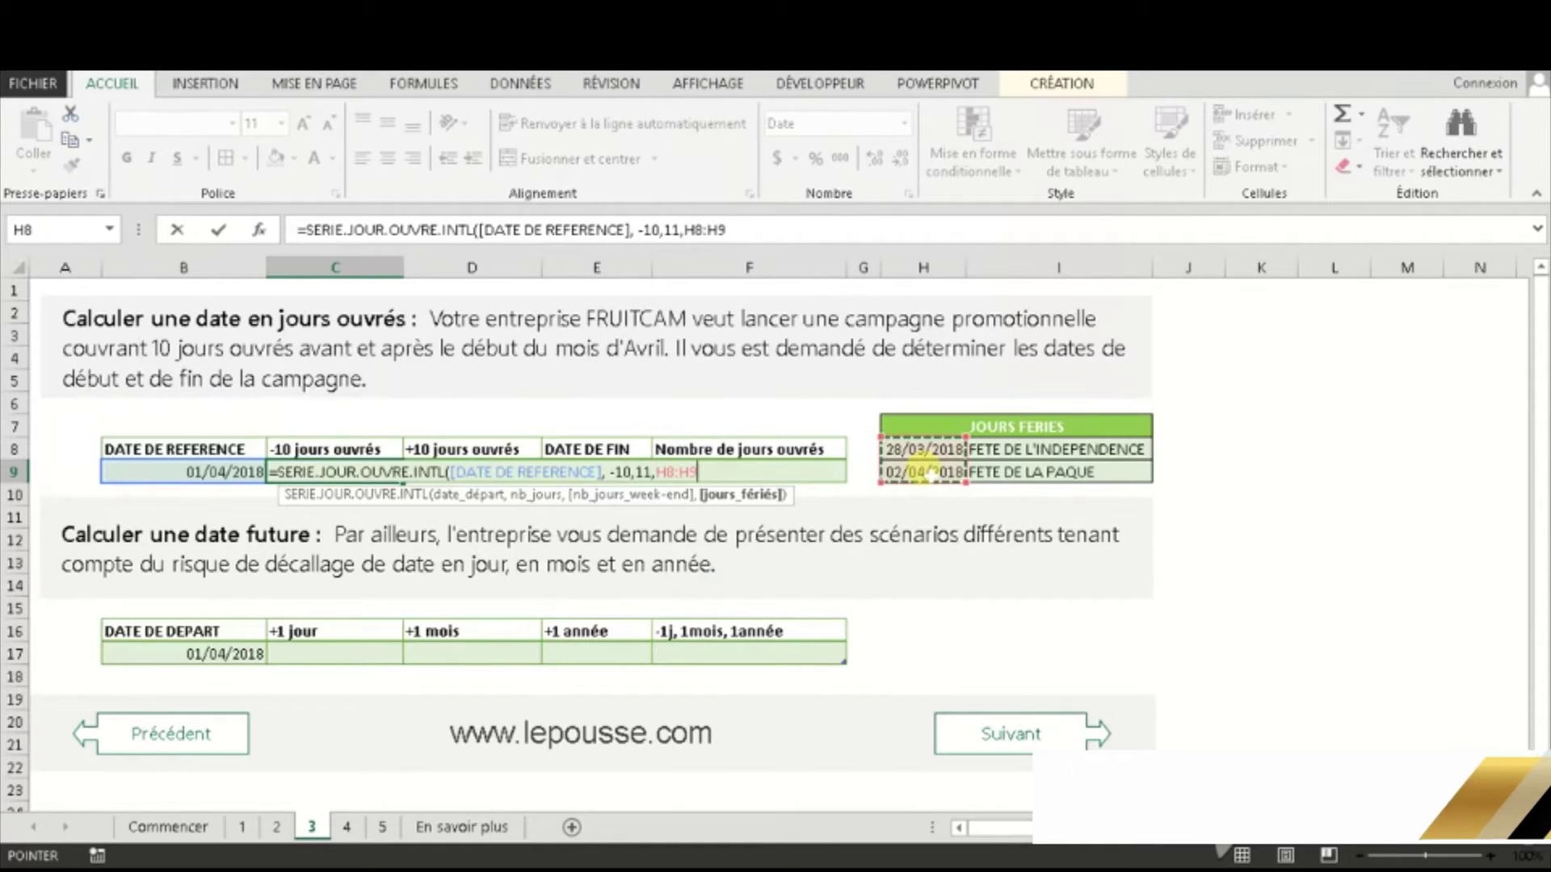
key("Return")
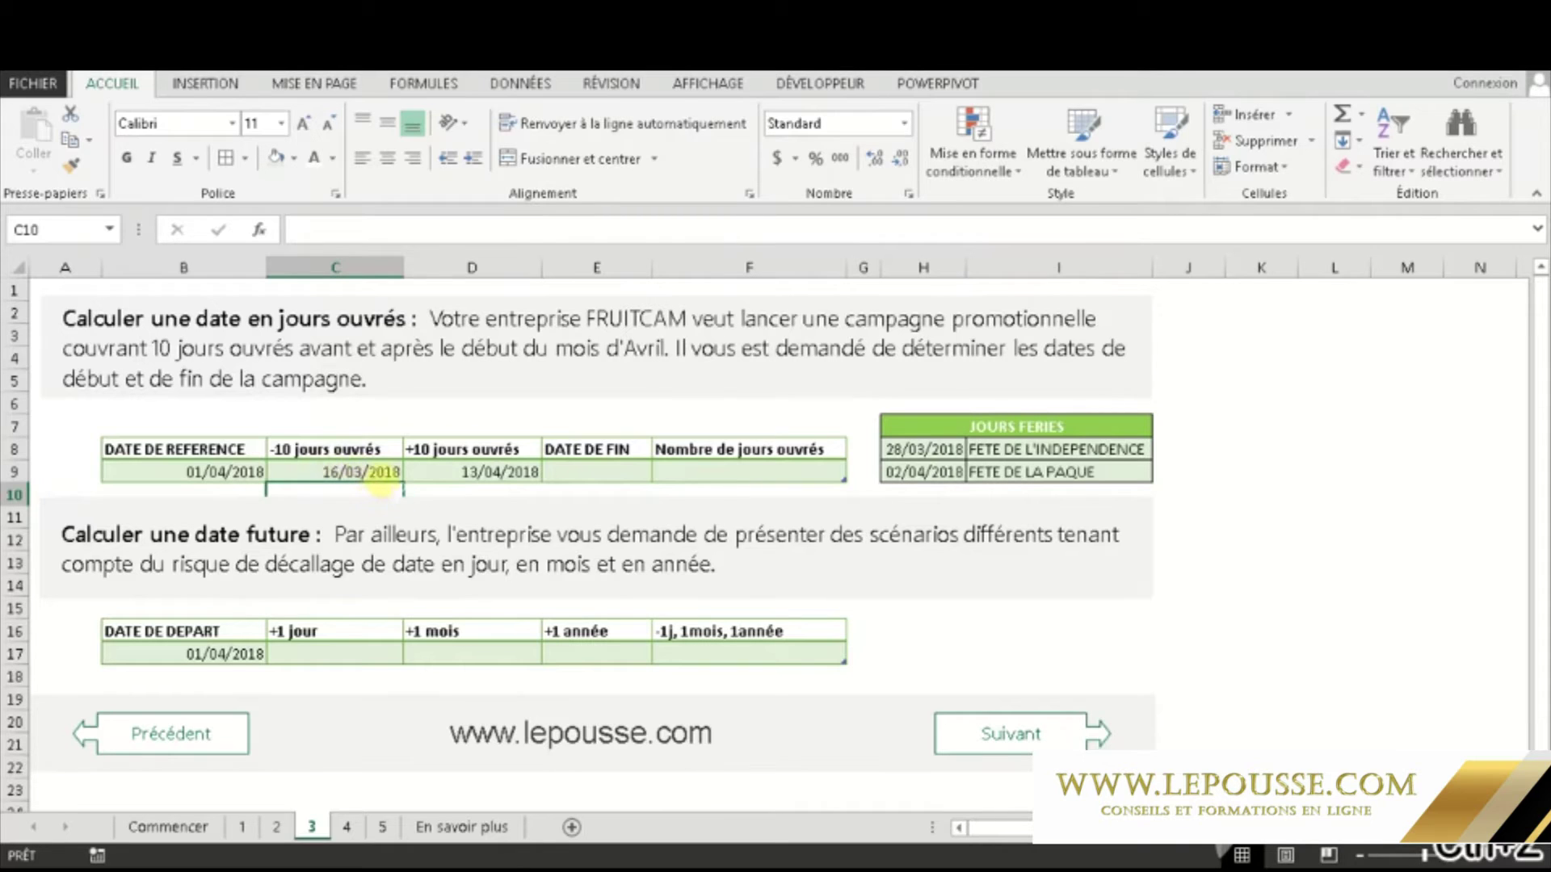
left_click(339, 477)
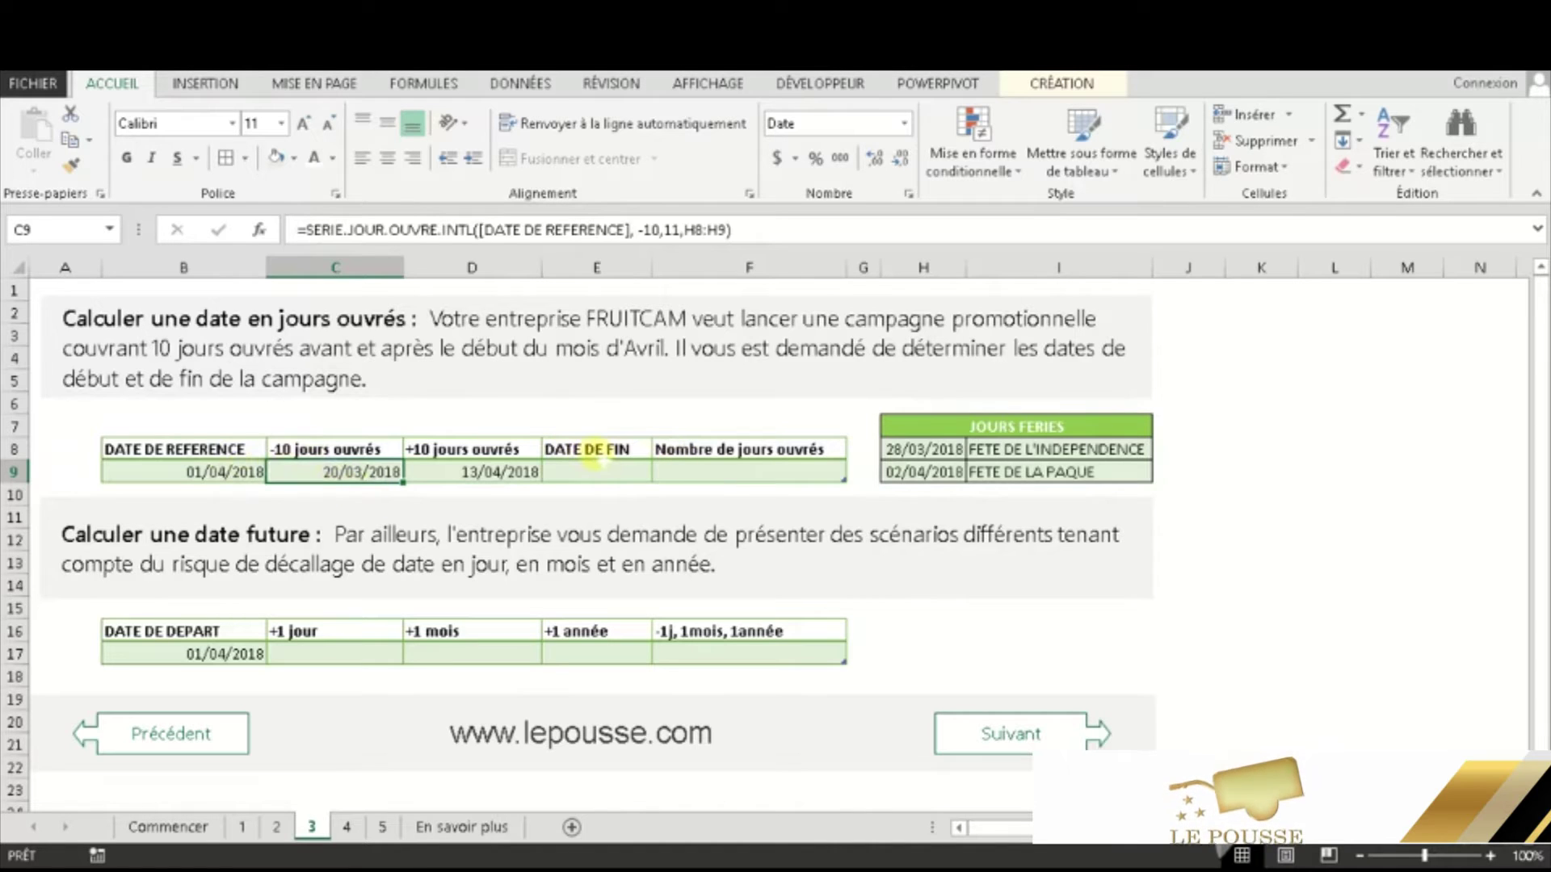
Step: Enter 4/30/2018 as the DATE DE FIN in cell E9
left_click(598, 475)
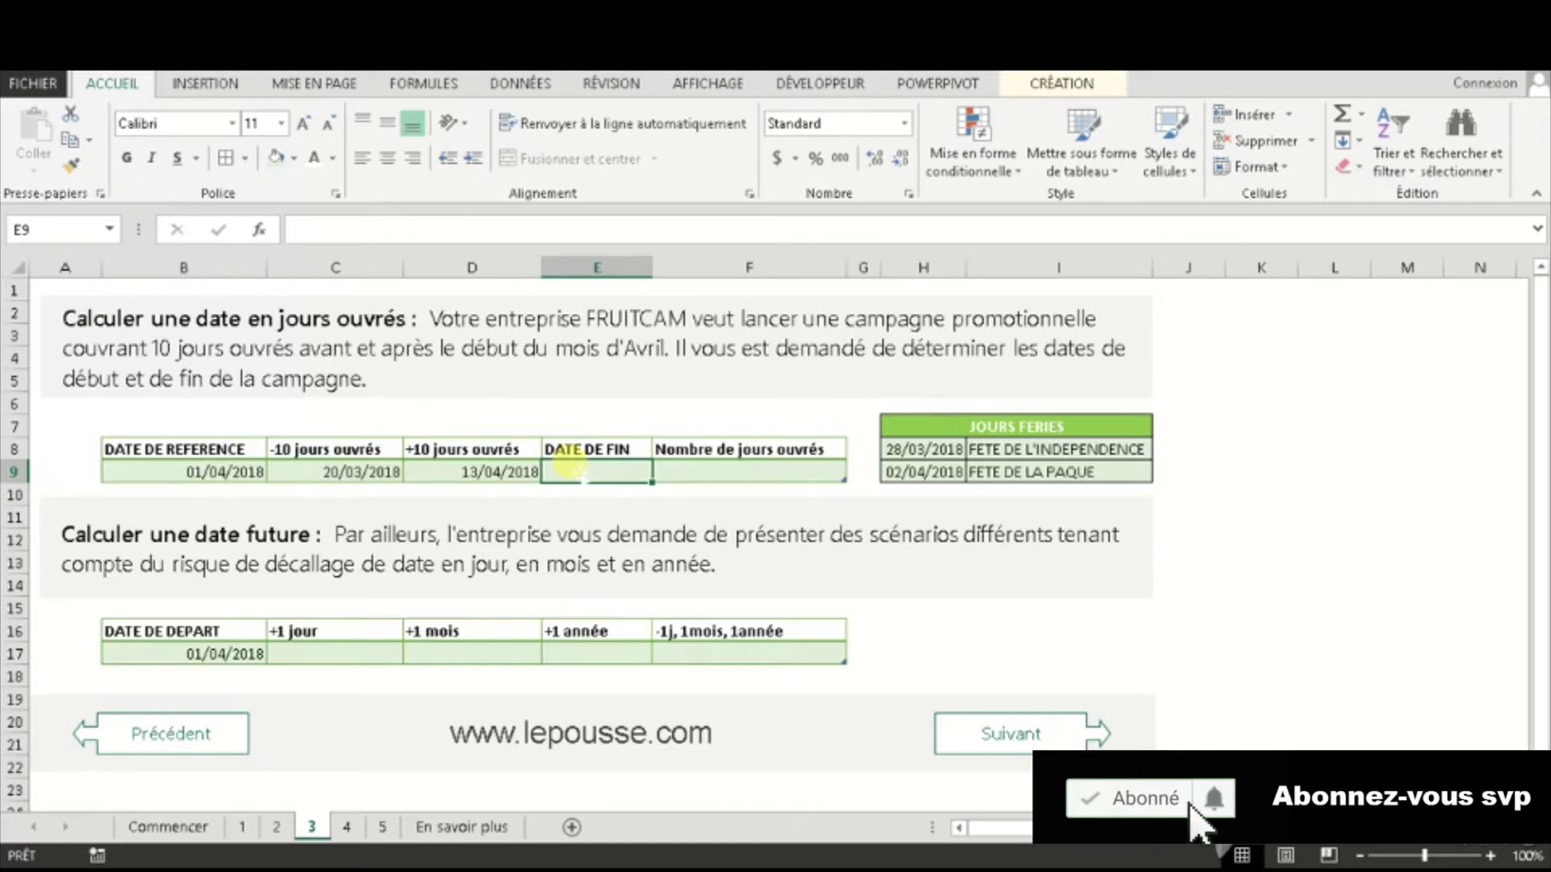
type("4/")
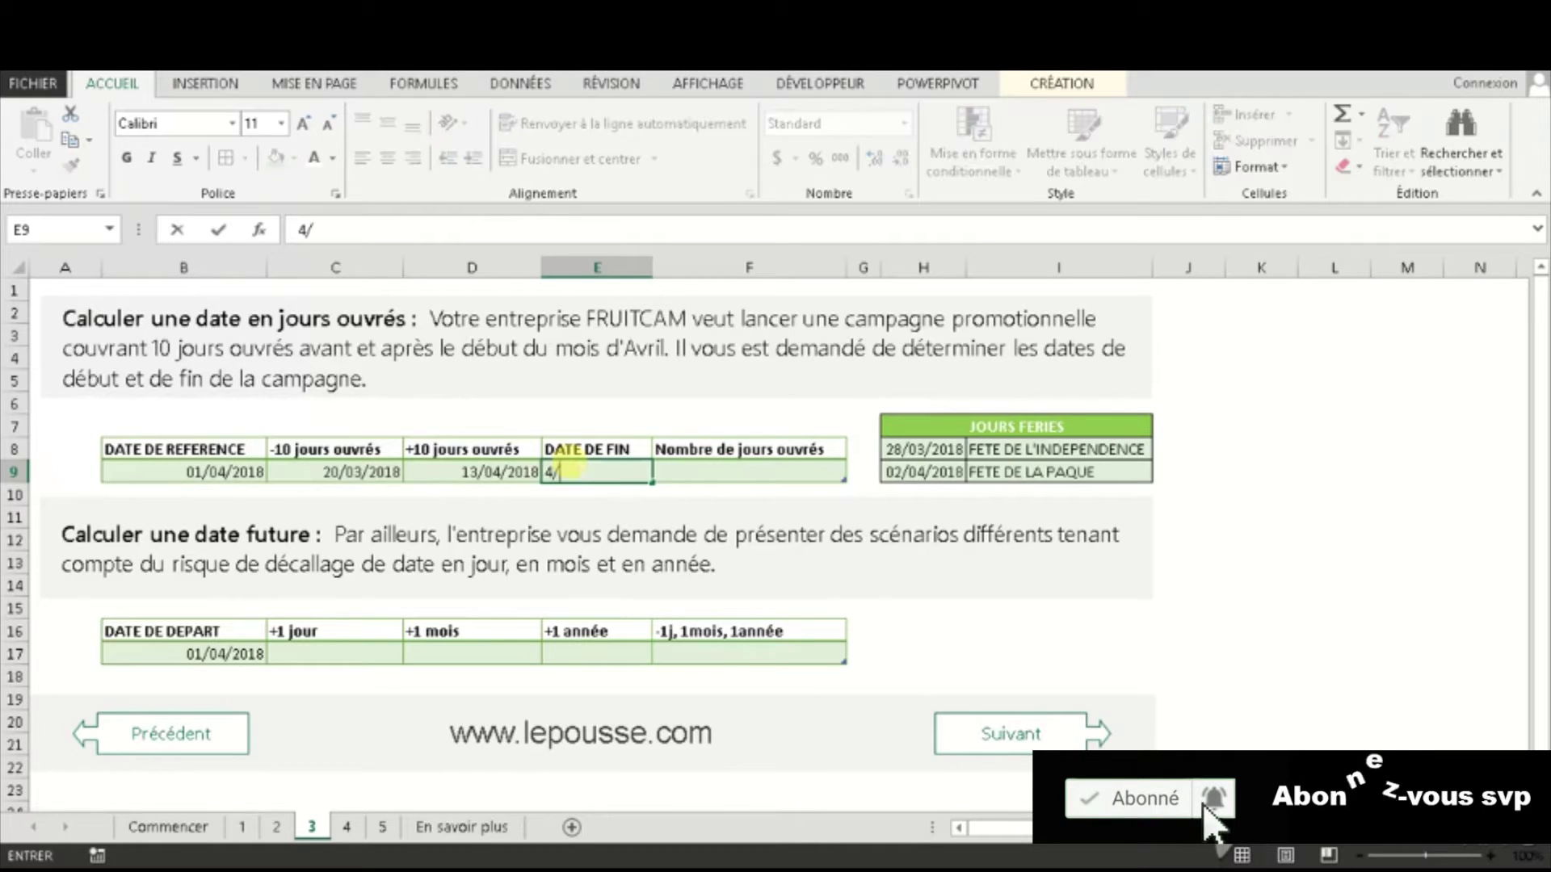
type("30/2018")
key("Return")
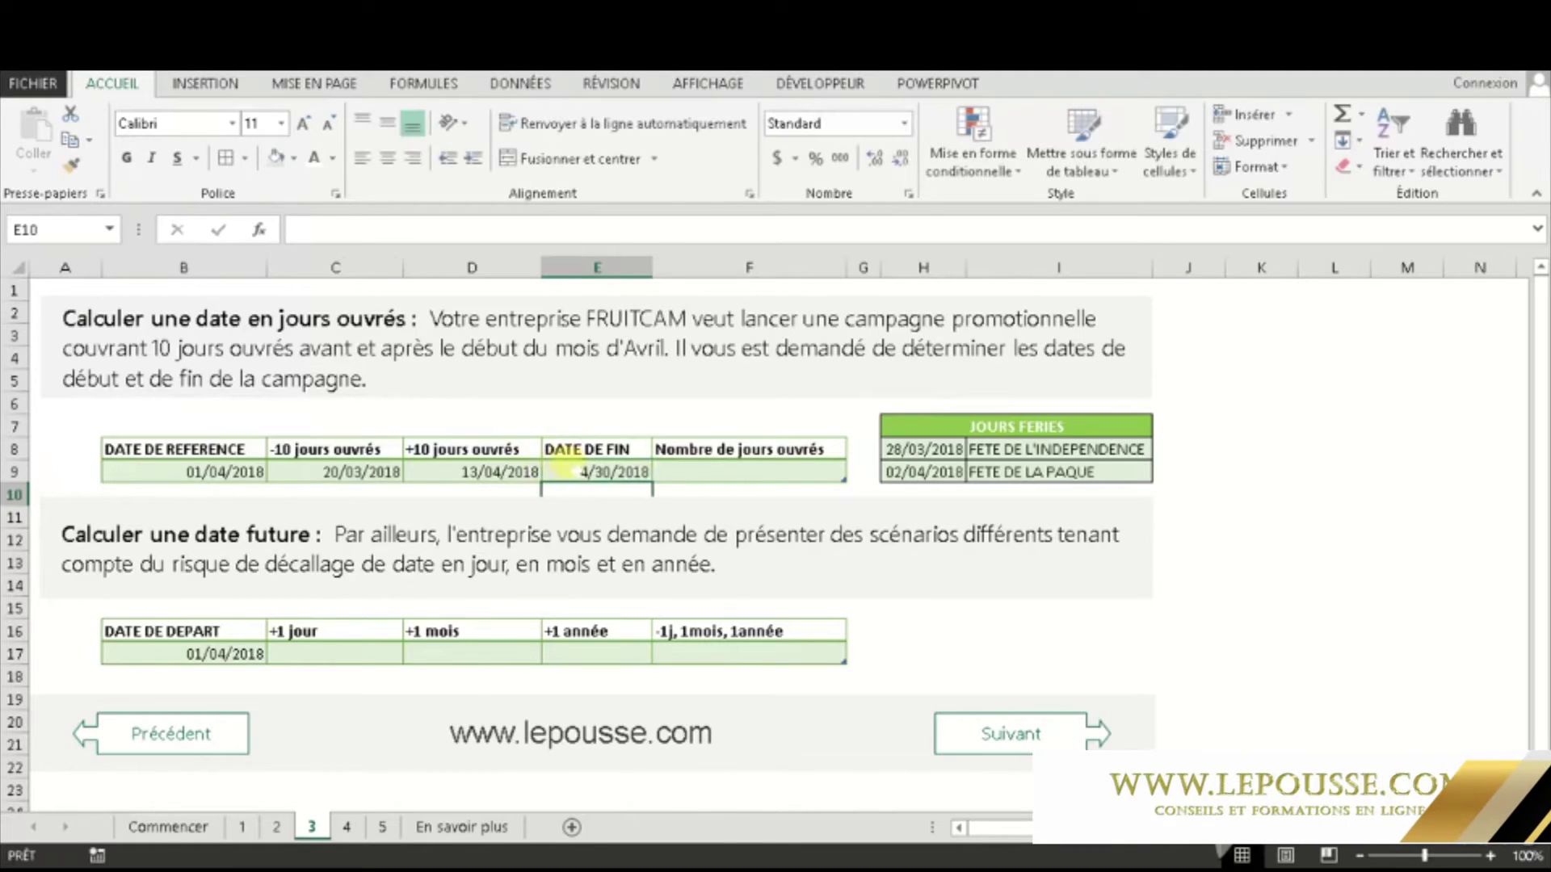
Step: Format the end date in E9 with the Français (Cameroun) locale and the 14/03/2012 date type
left_click(565, 471)
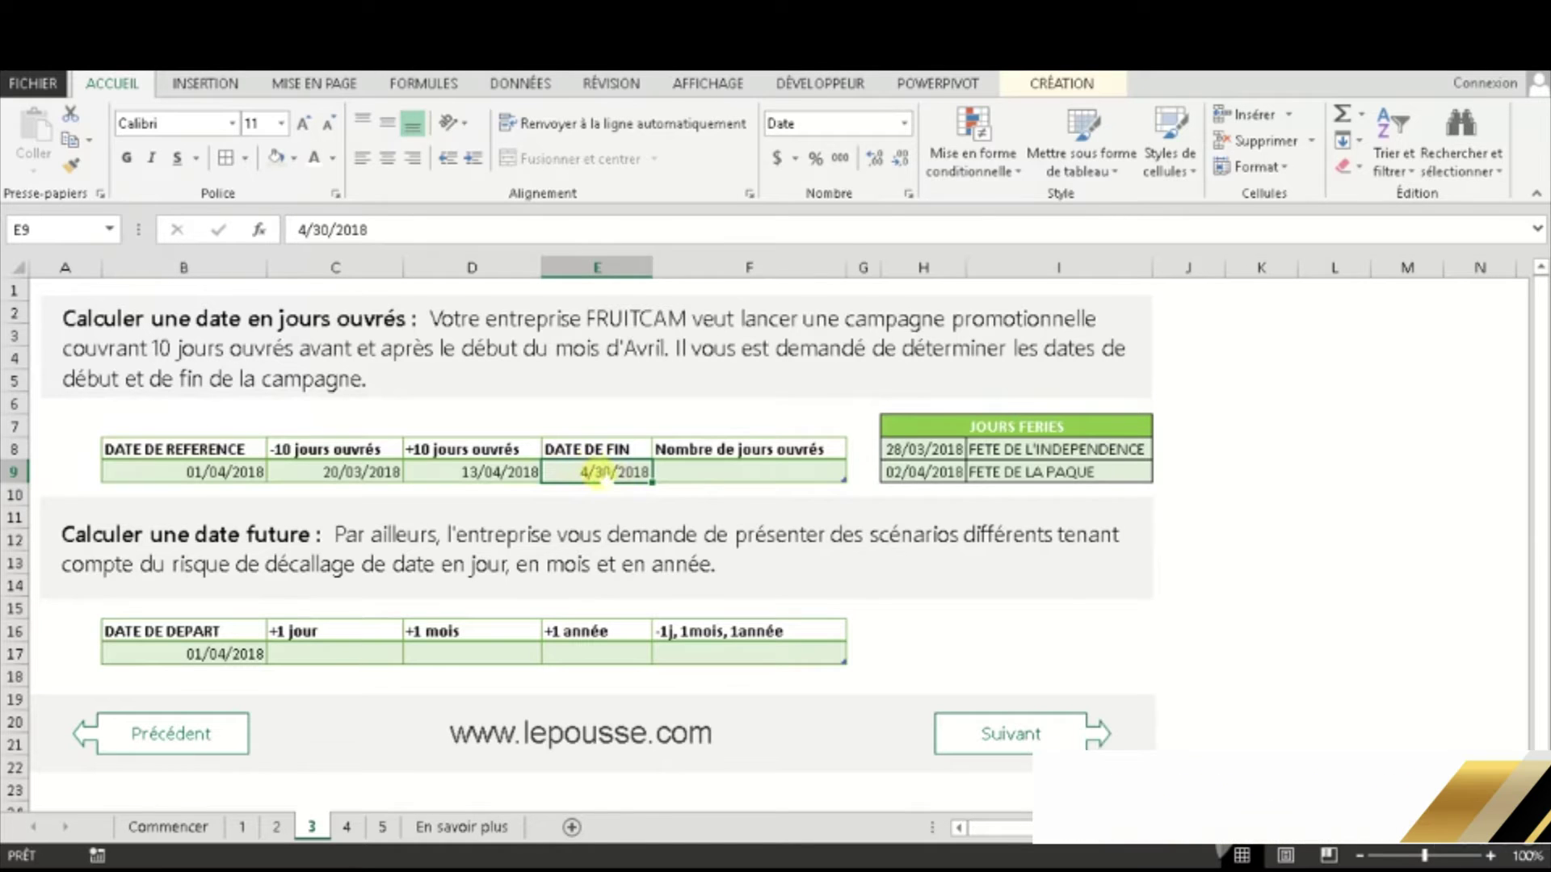
key("ctrl+1")
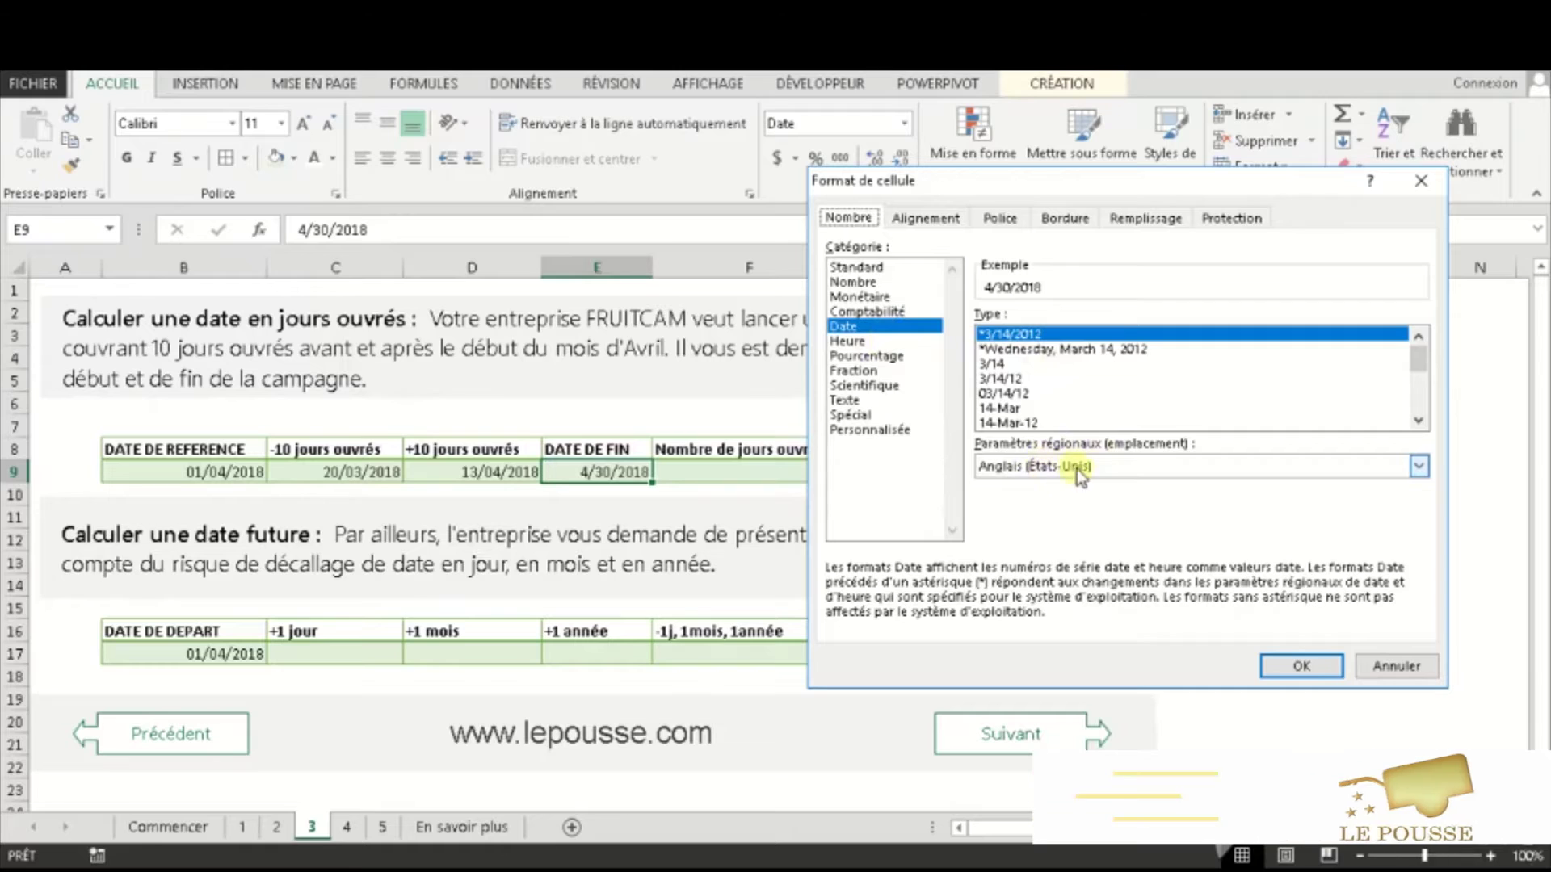
left_click(1418, 466)
left_click_drag(1422, 511, 1424, 522)
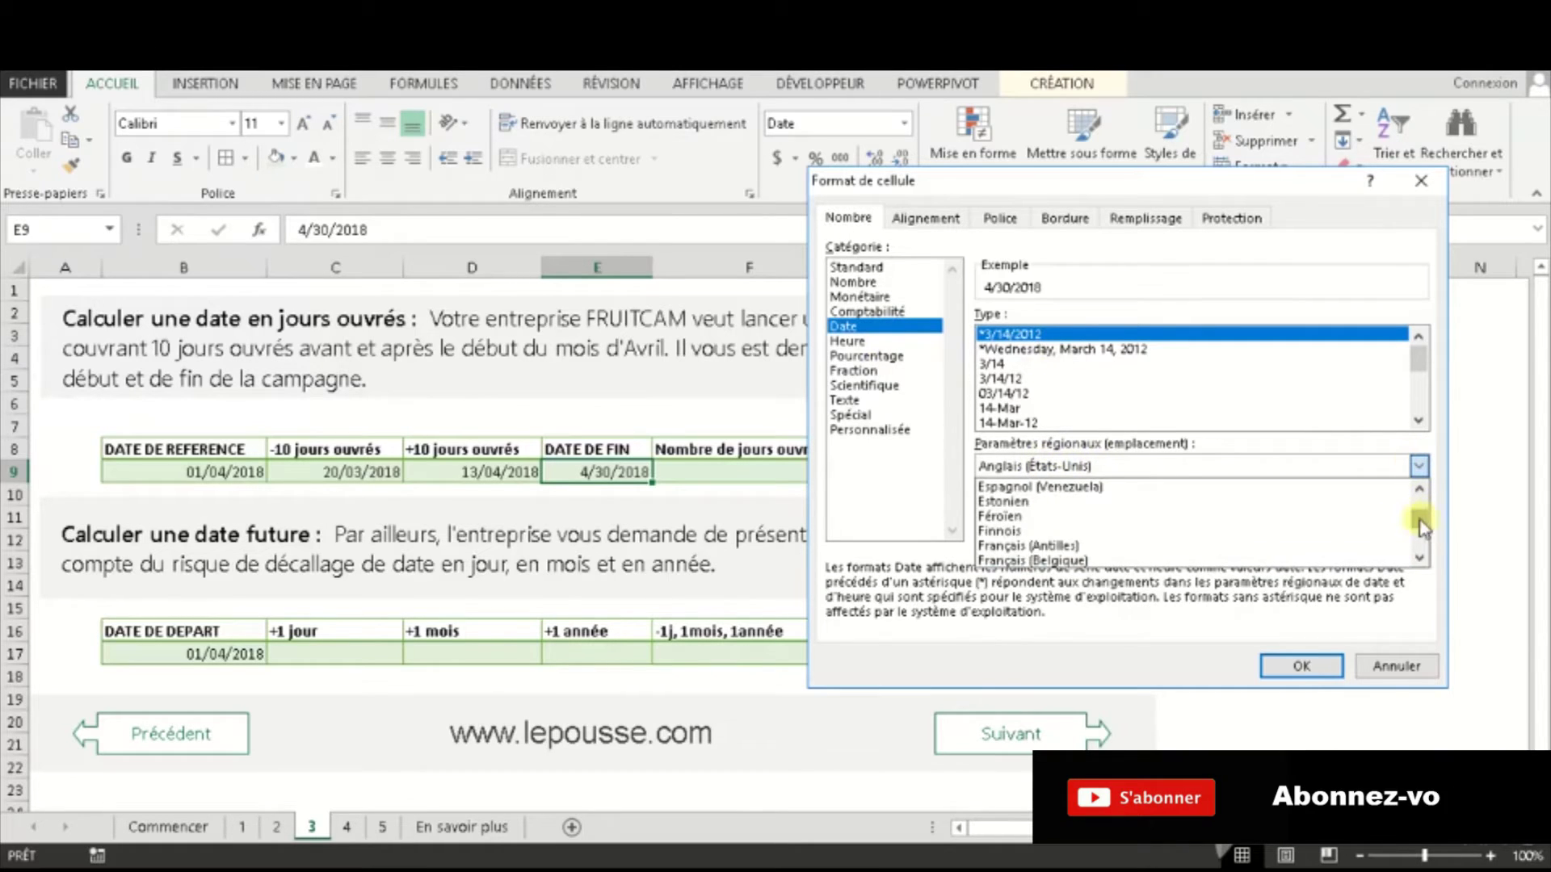
left_click(1419, 557)
left_click(1419, 556)
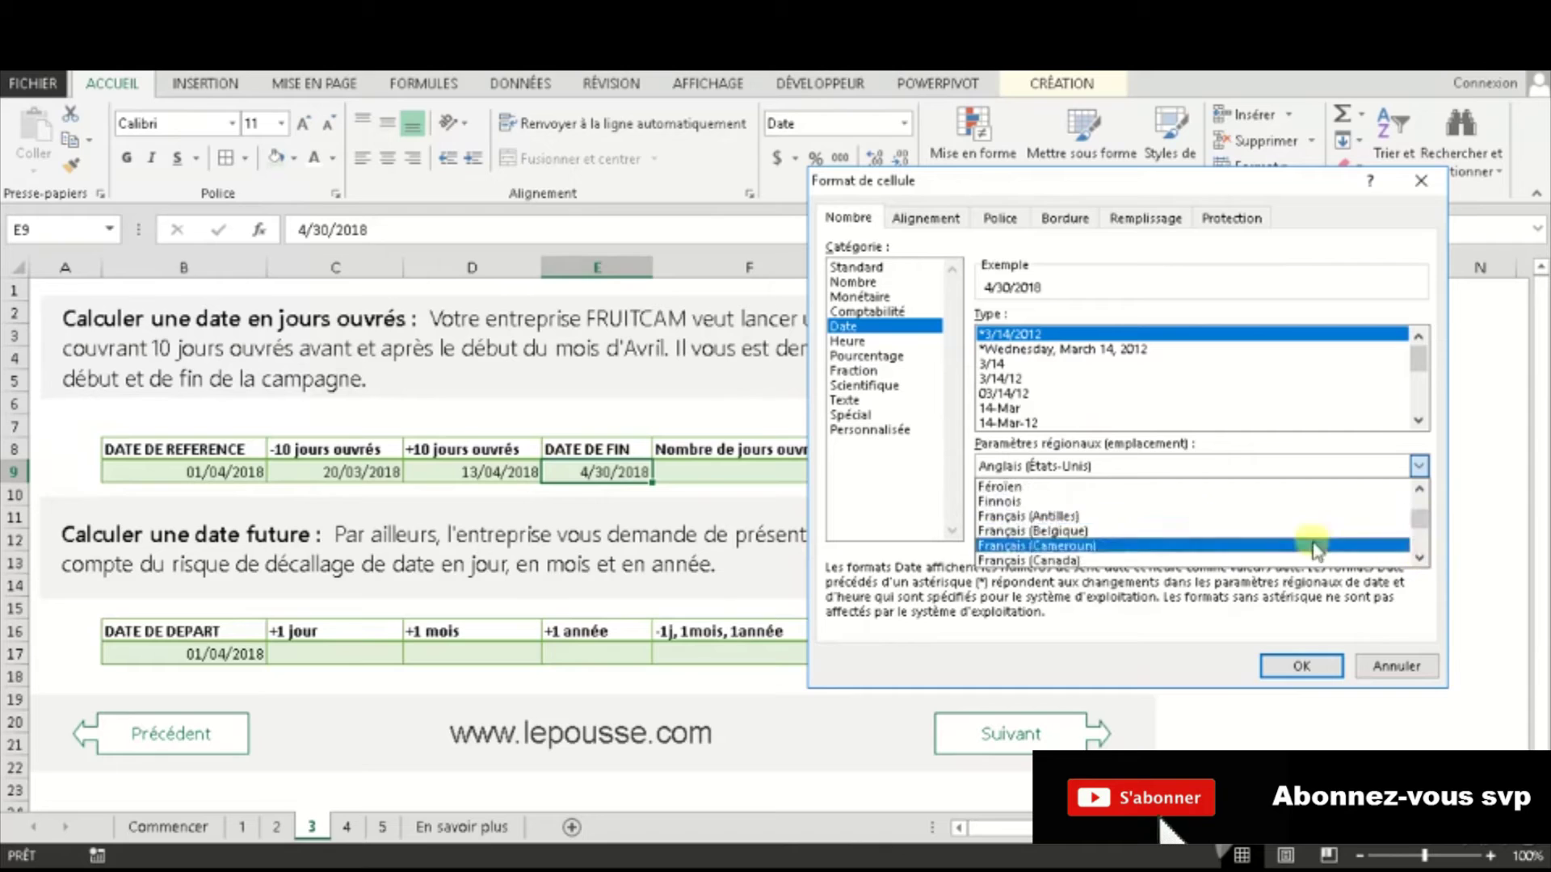
left_click(1082, 550)
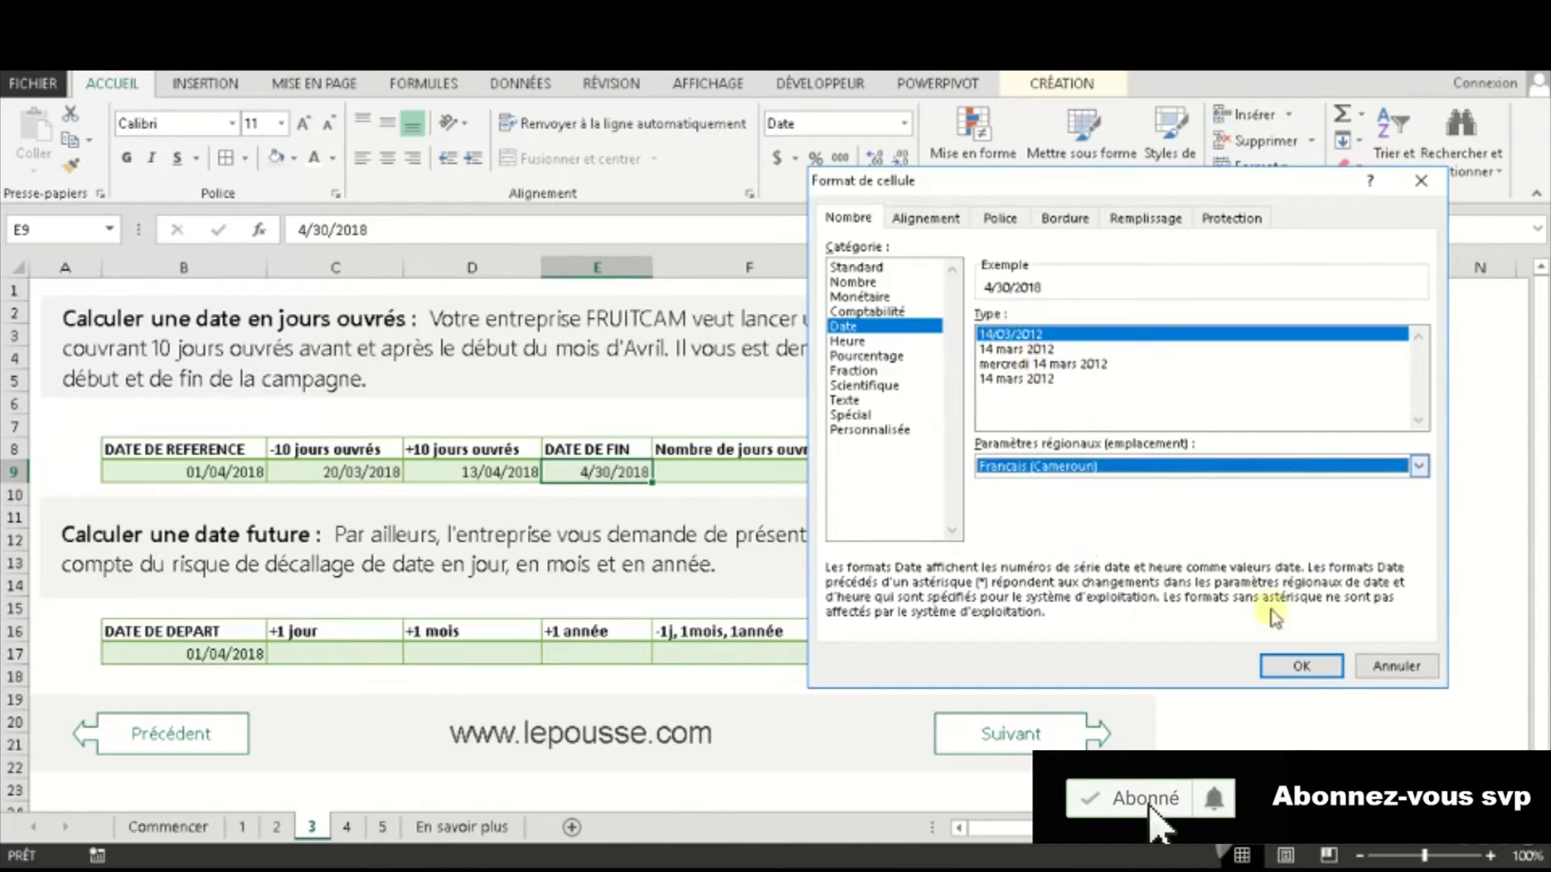
left_click(1301, 665)
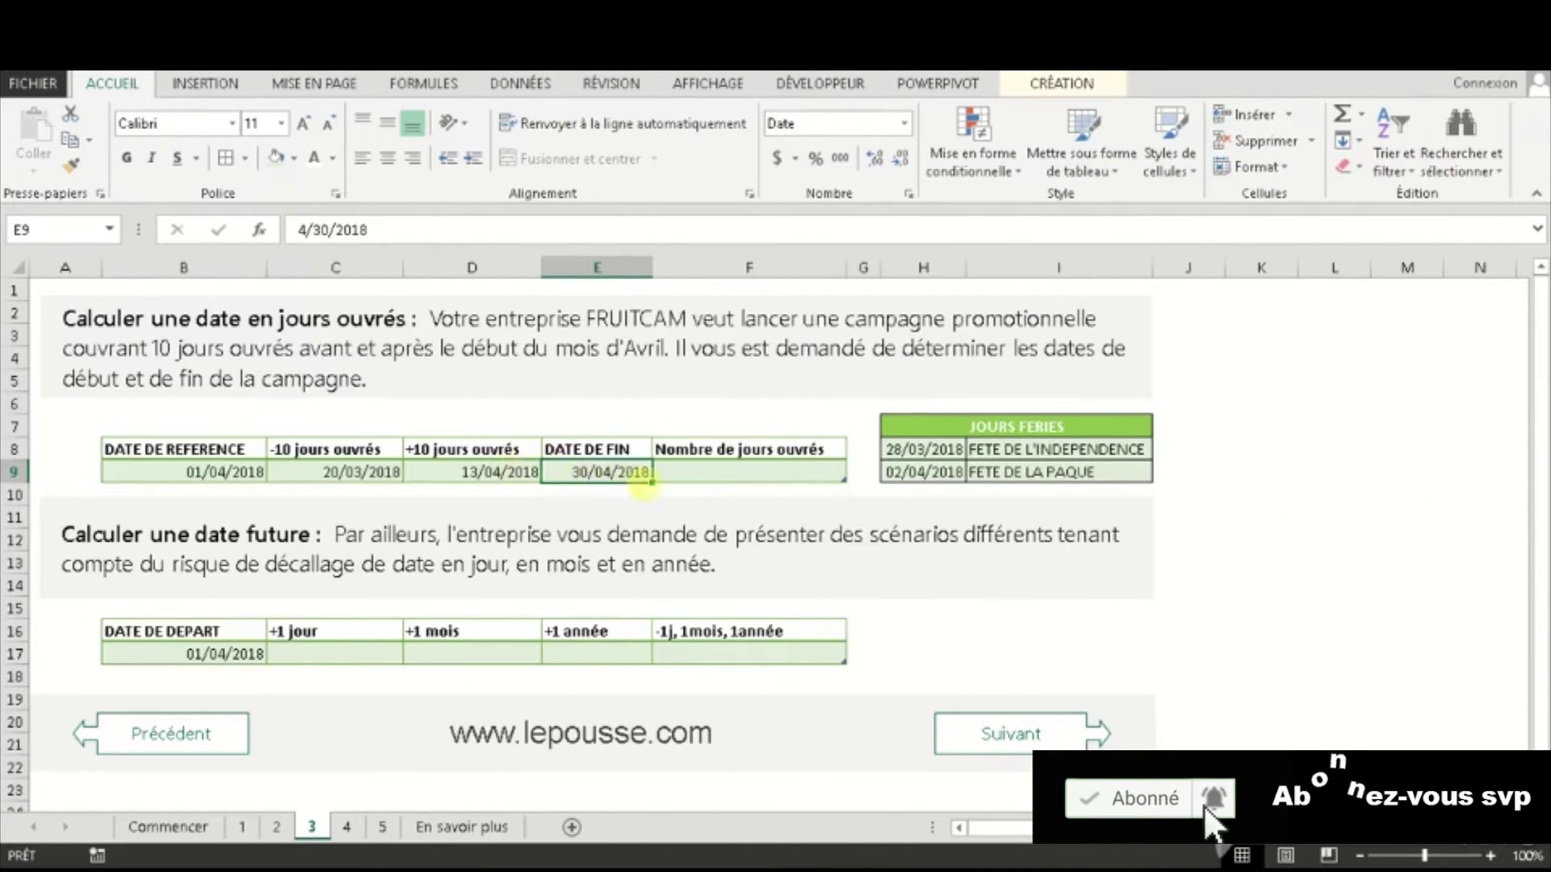
Step: Count the working days in F9 with NB.JOURS.OUVRES, from DATE DE REFERENCE to DATE DE FIN, excluding the holidays H8:H9
left_click(725, 482)
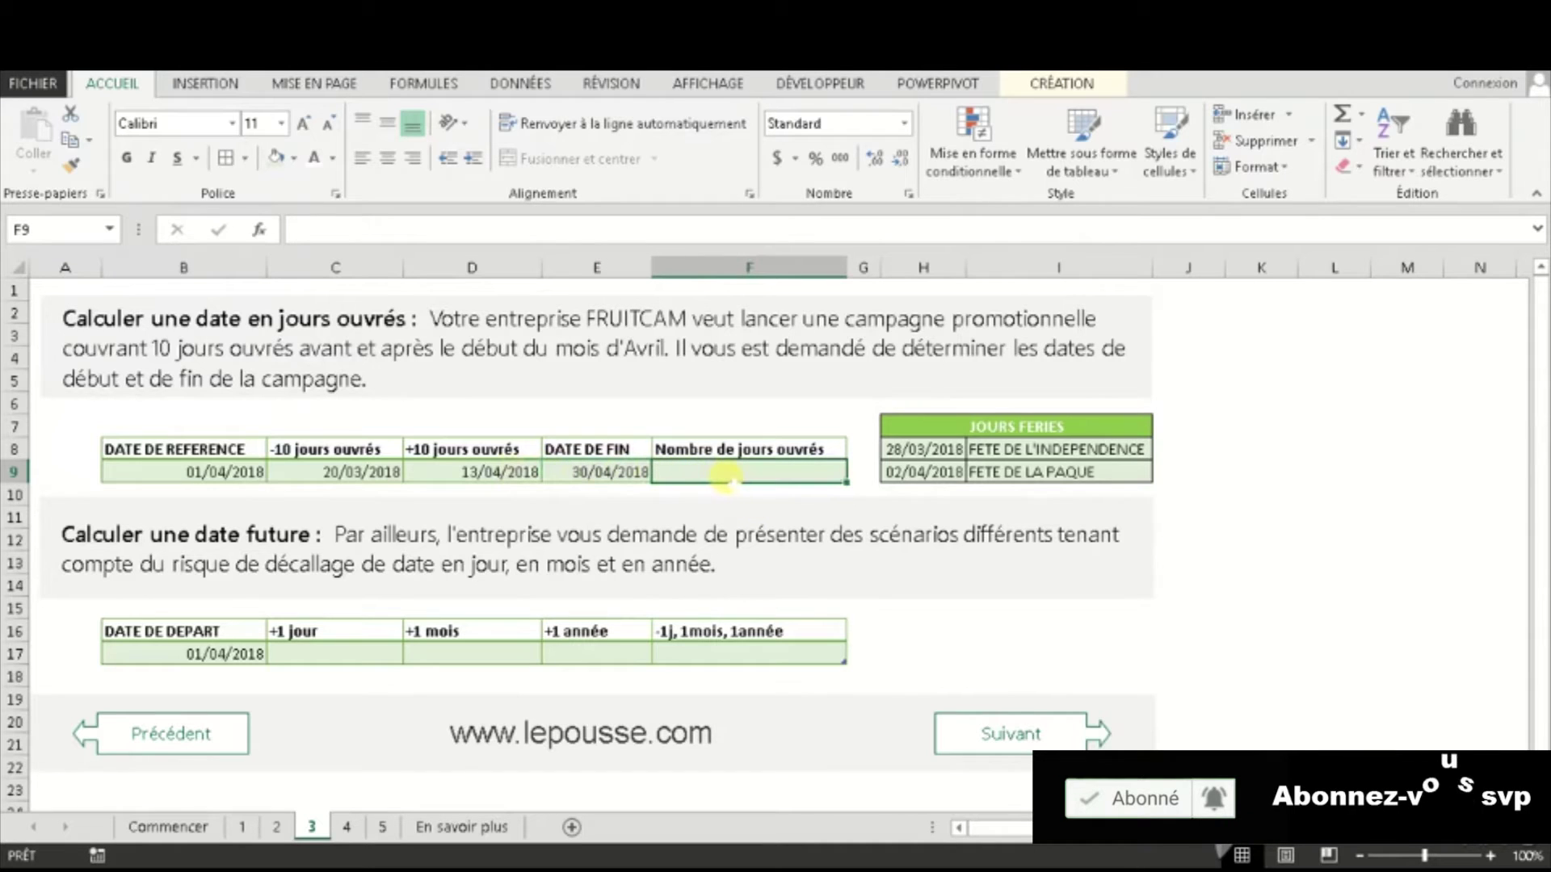
type("=")
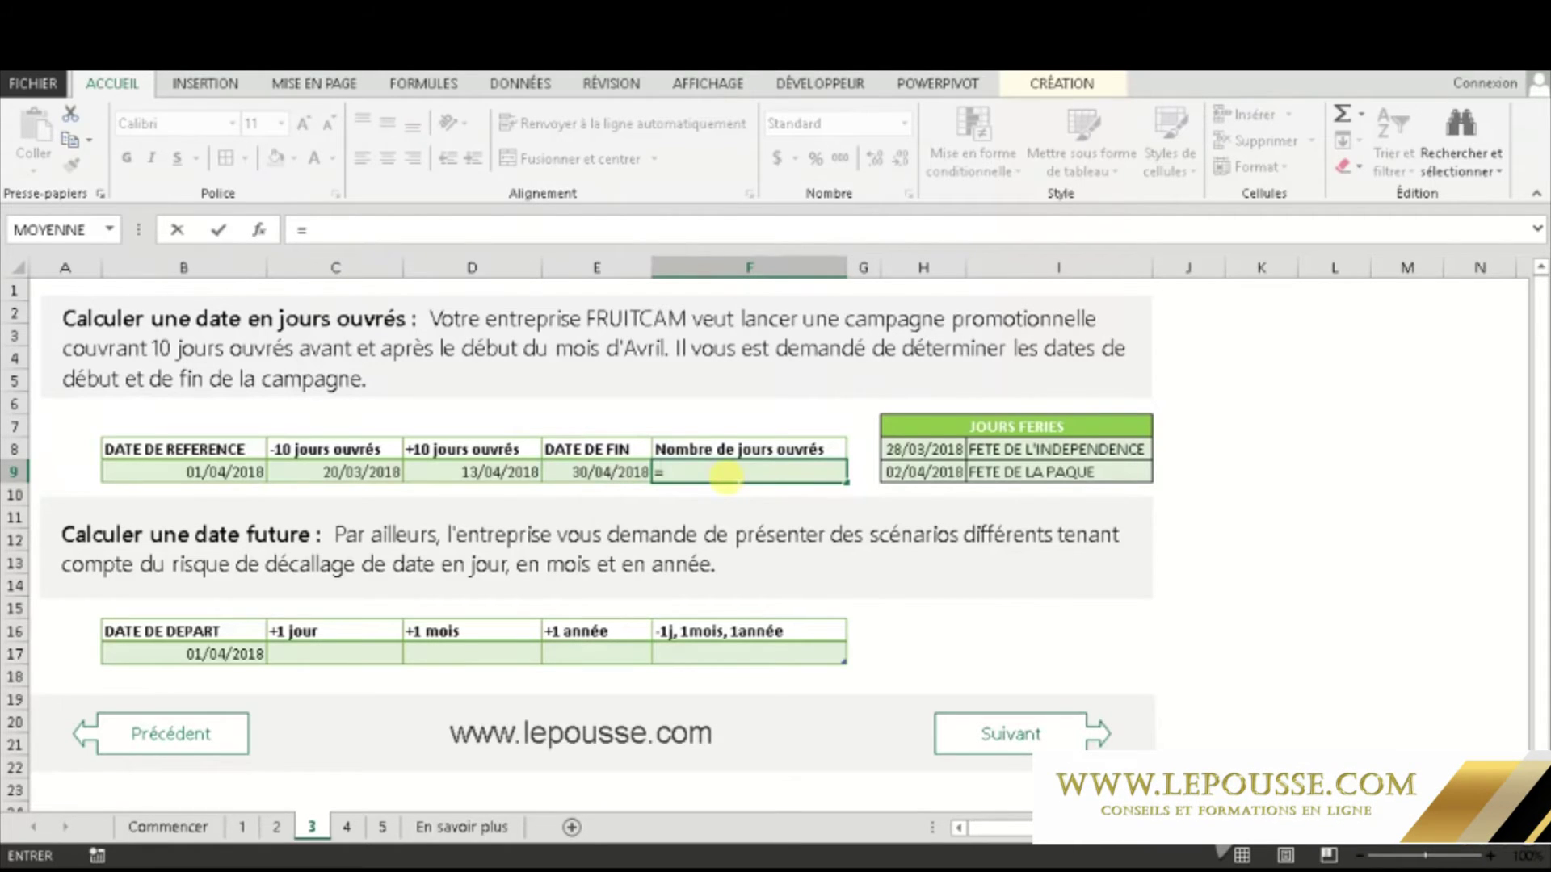
type("NB")
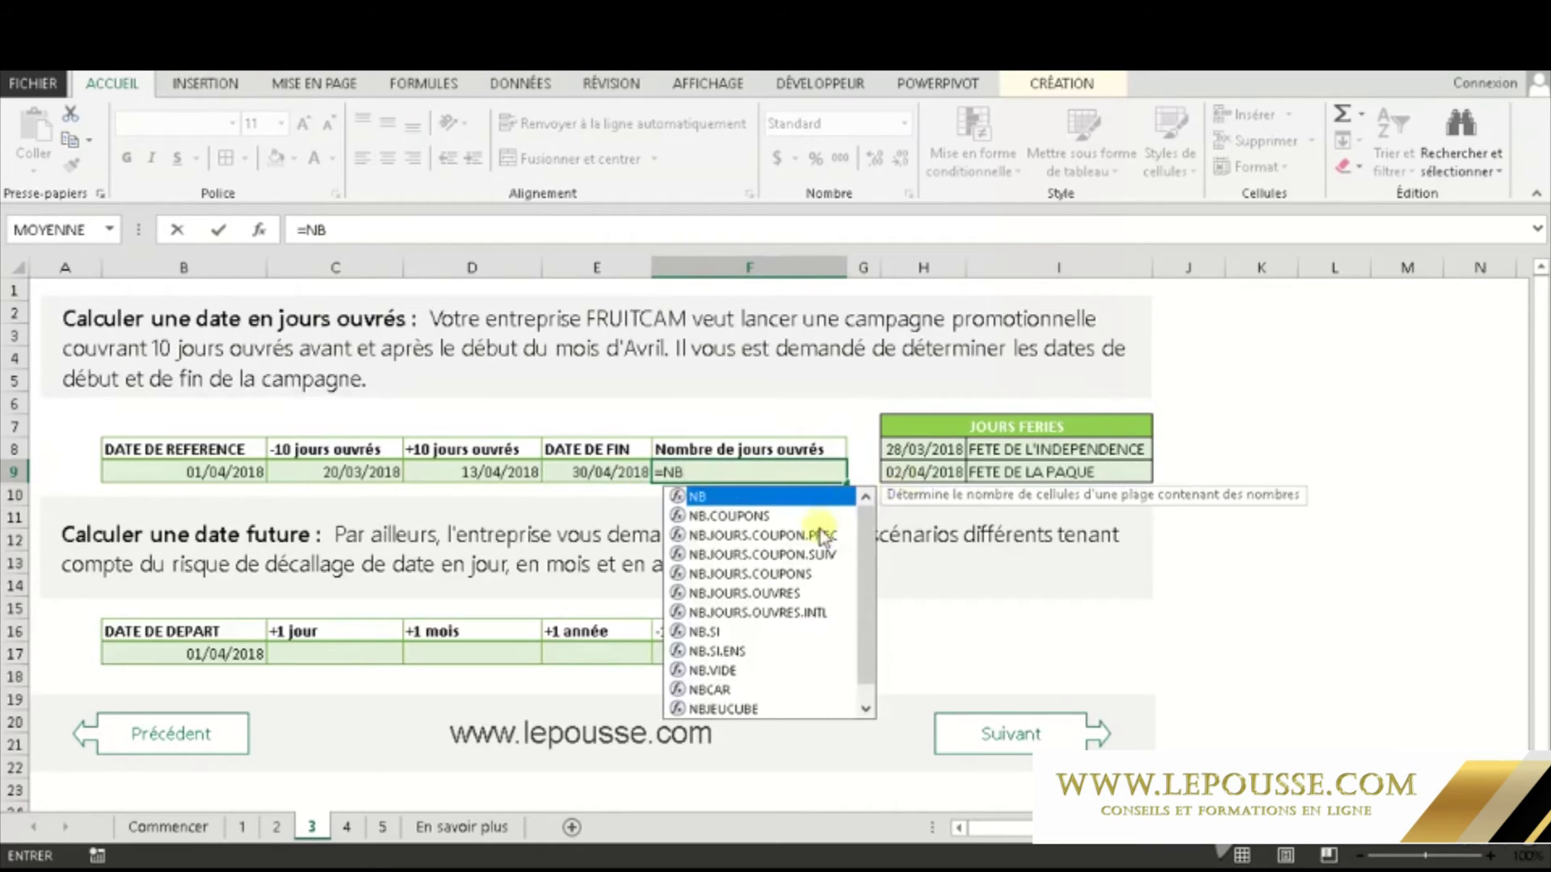
left_click(780, 593)
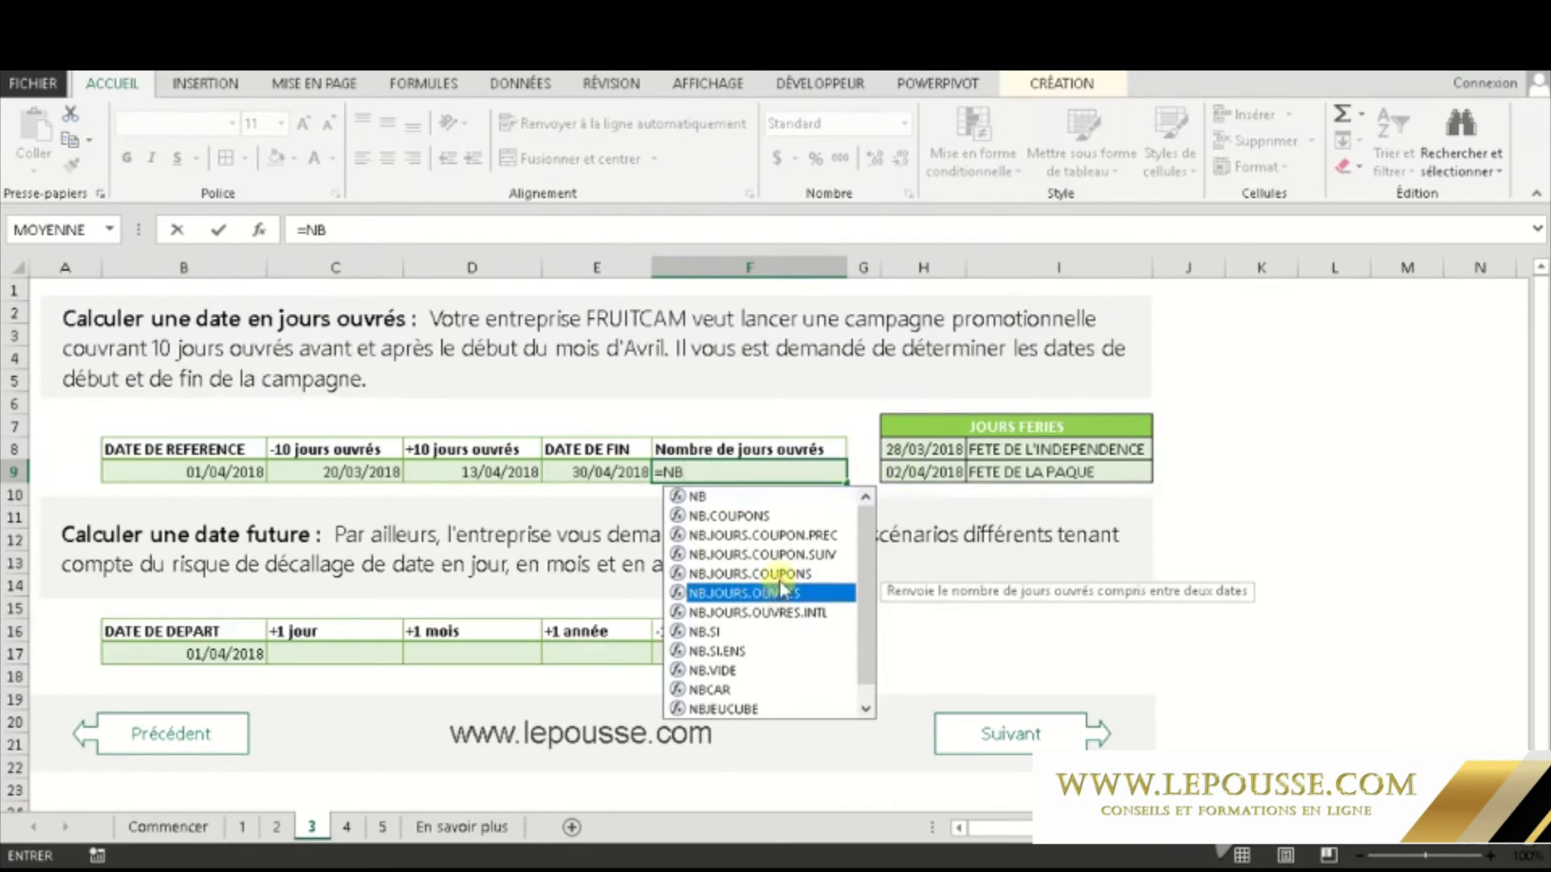
key("Tab")
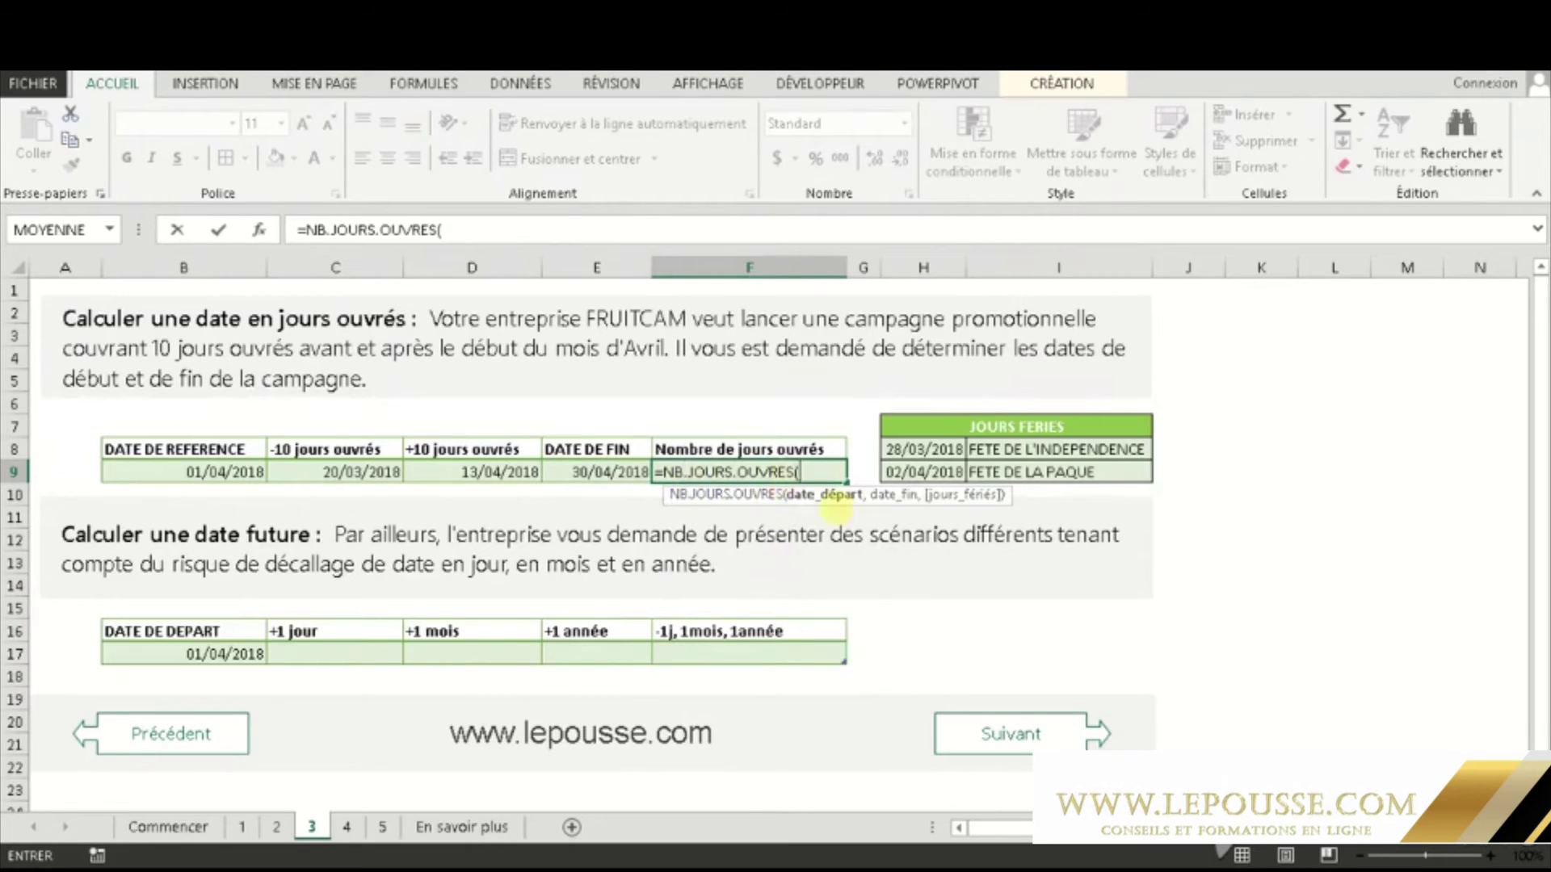
left_click(229, 476)
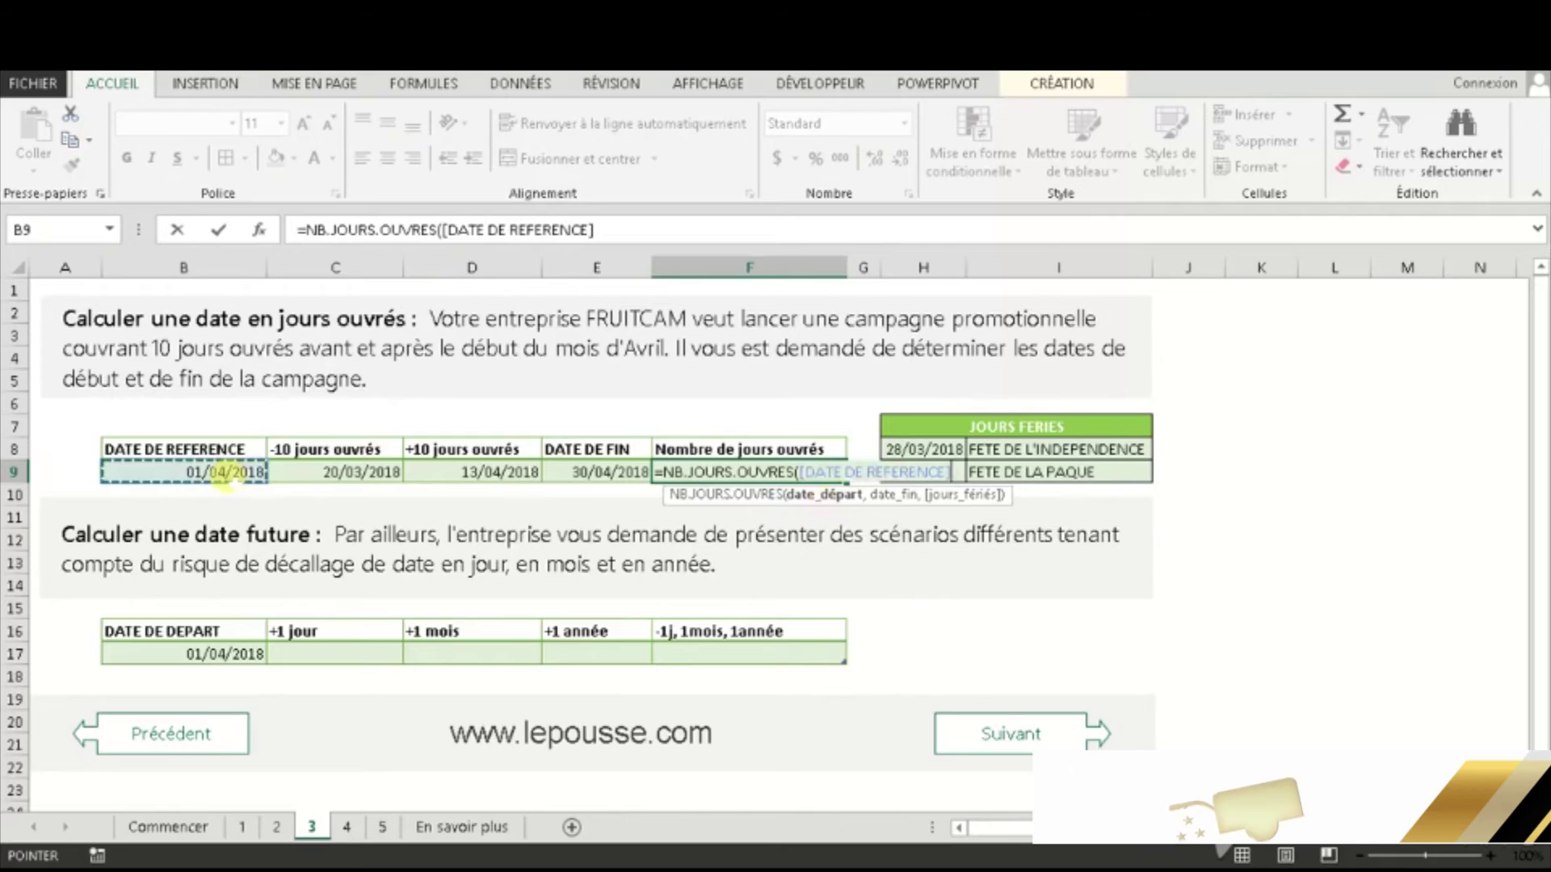
type(",")
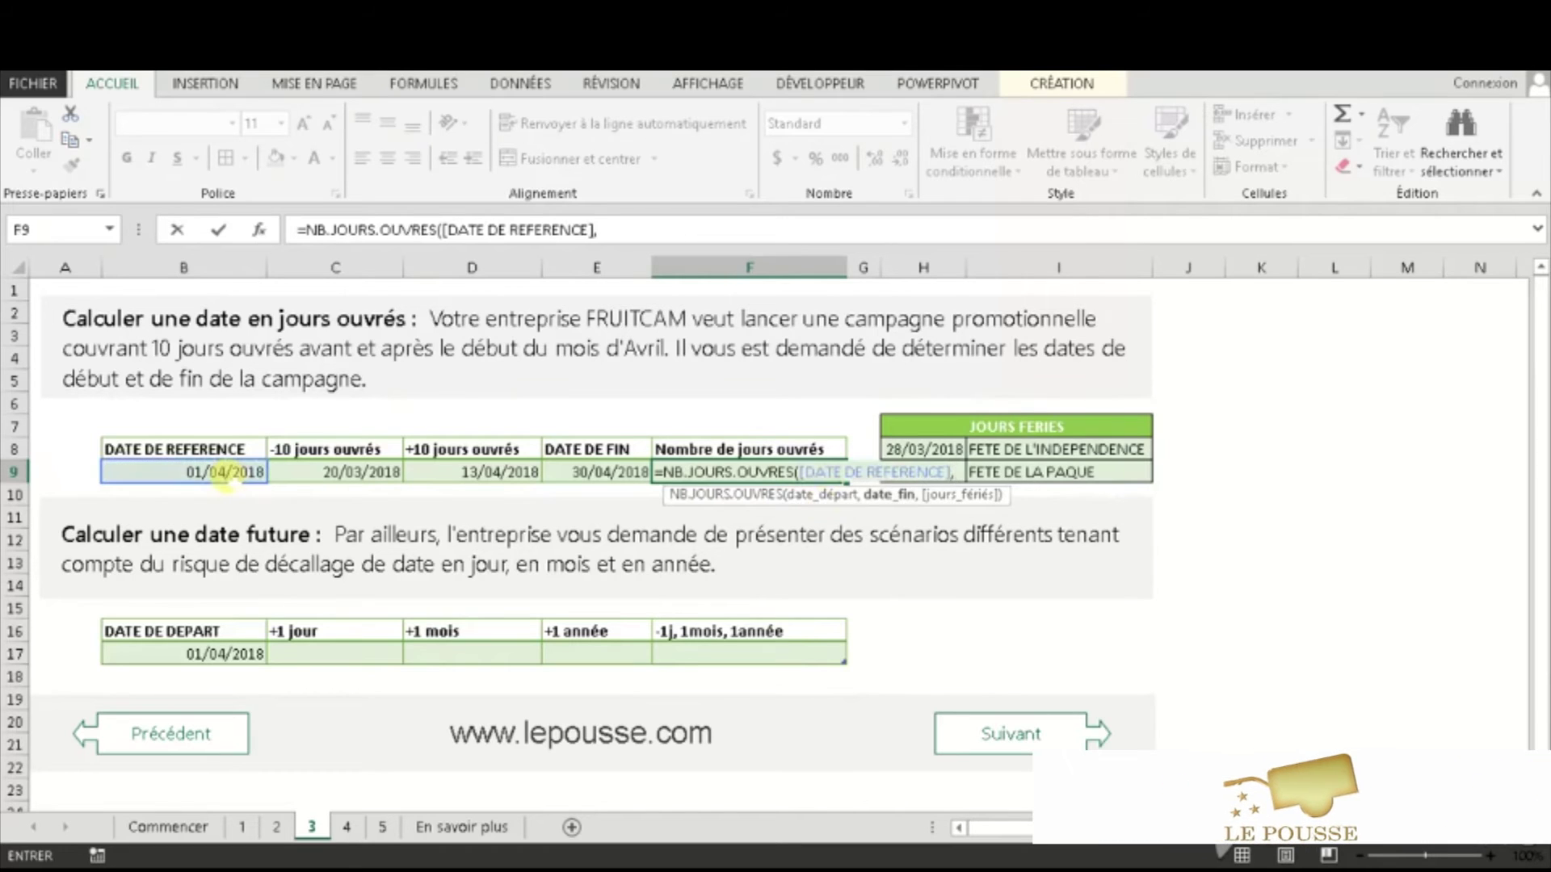
left_click(588, 475)
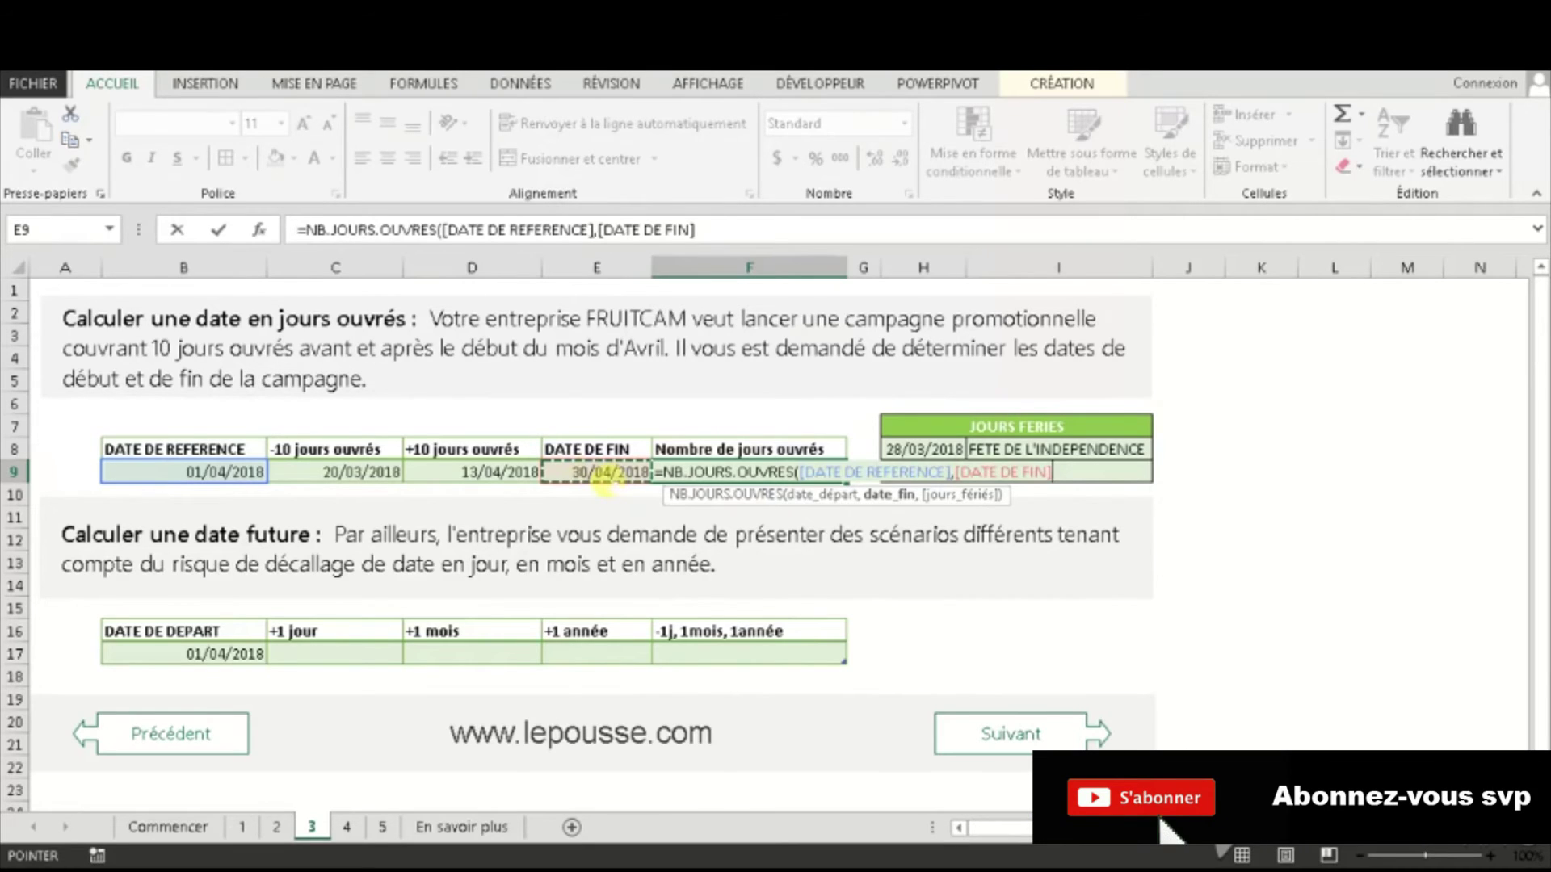
type(",")
left_click_drag(937, 449, 937, 472)
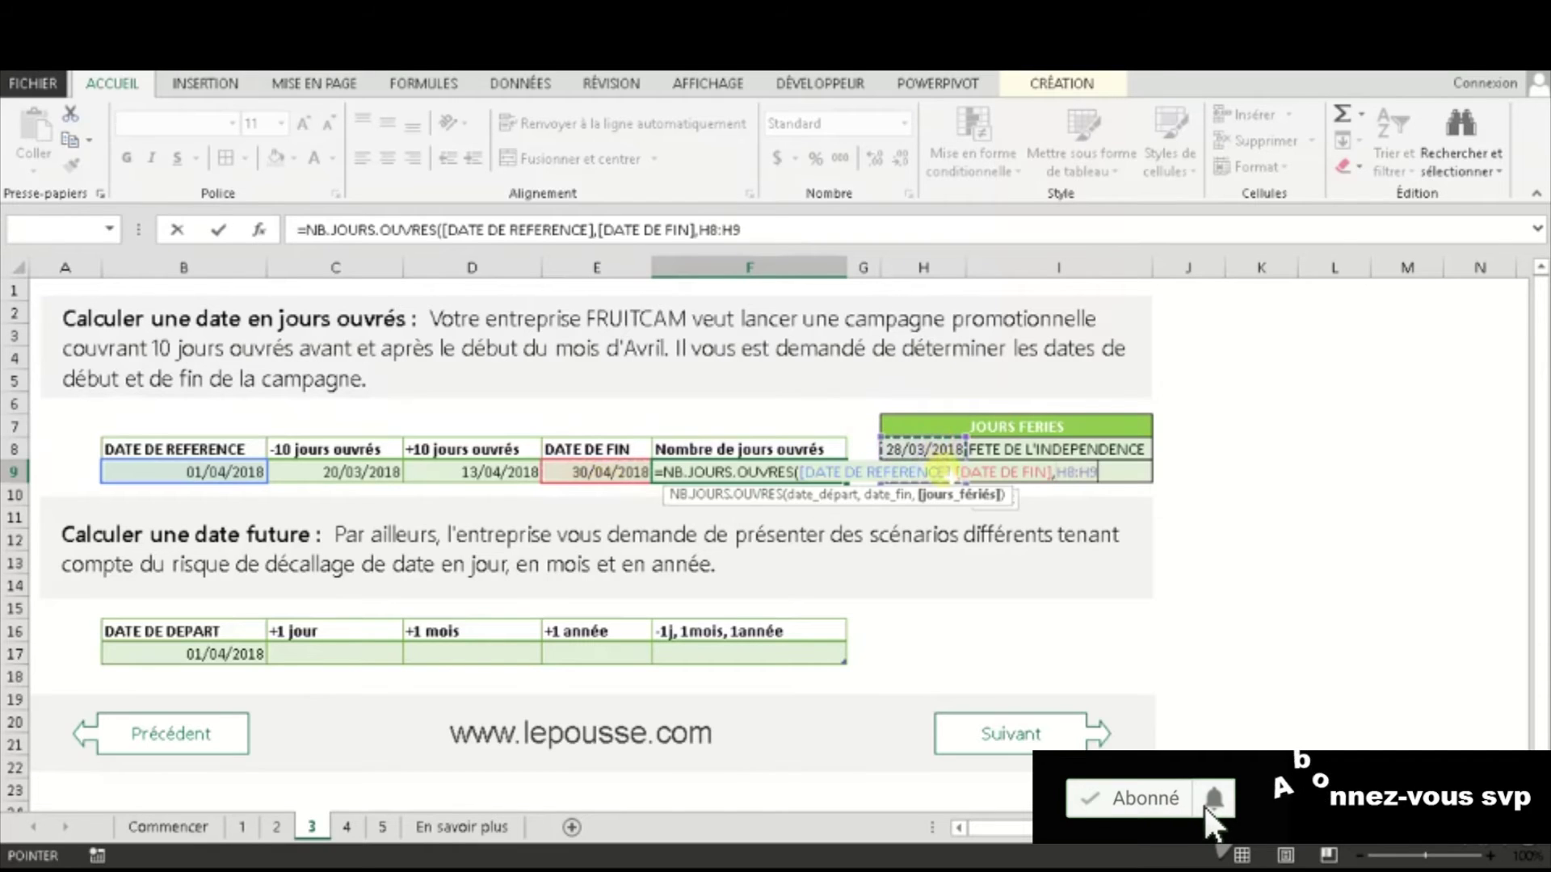
type(")")
key("Return")
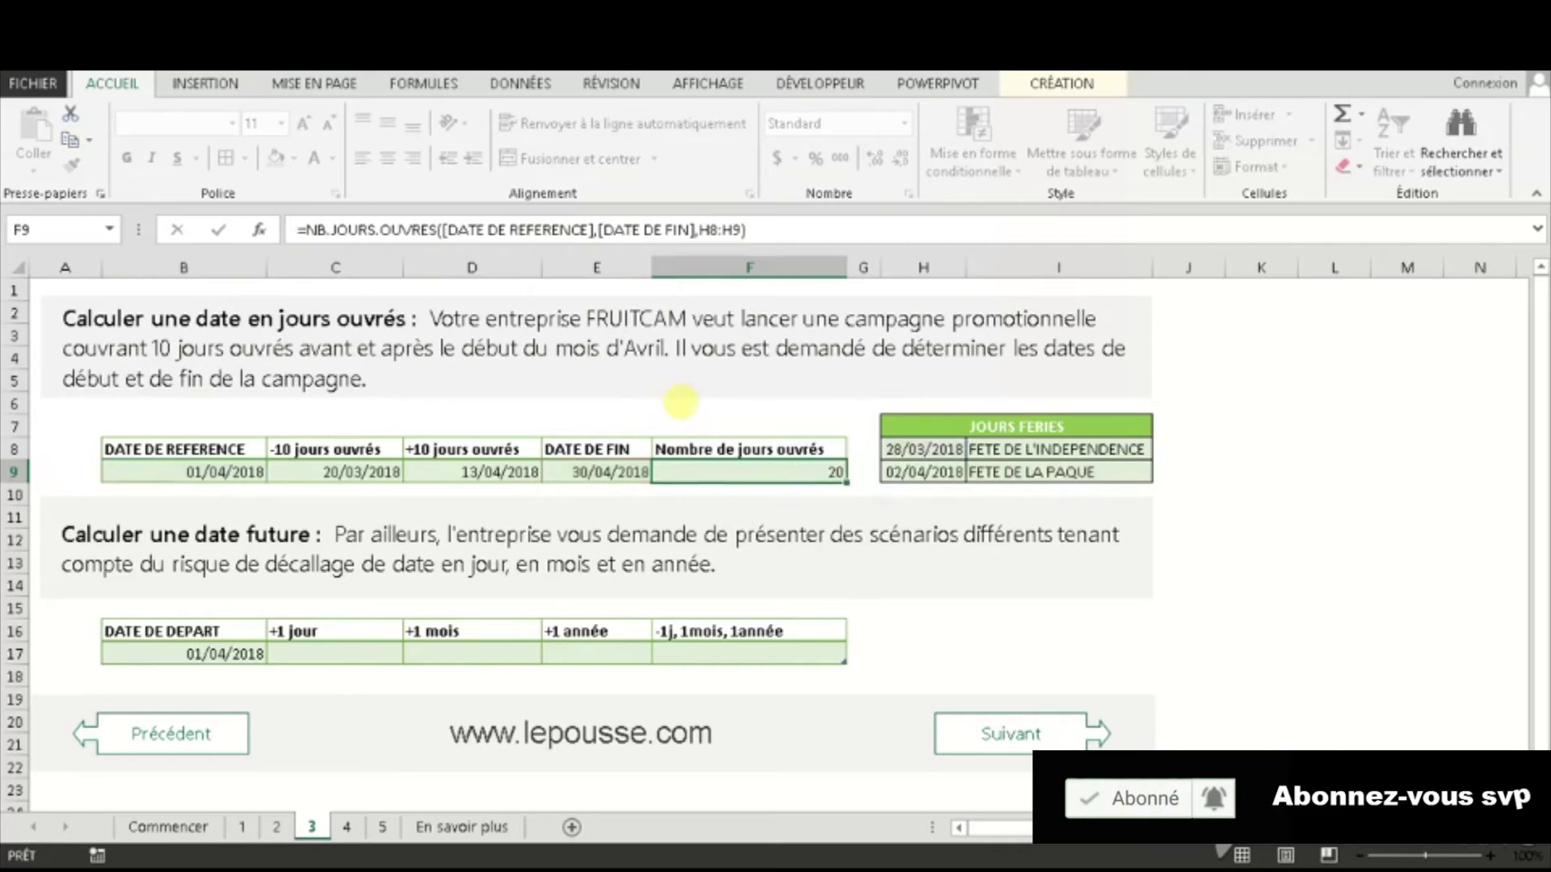
Step: Replace the function in F9 with NB.JOURS.OUVRES.INTL, clearing the existing arguments
left_click(783, 473)
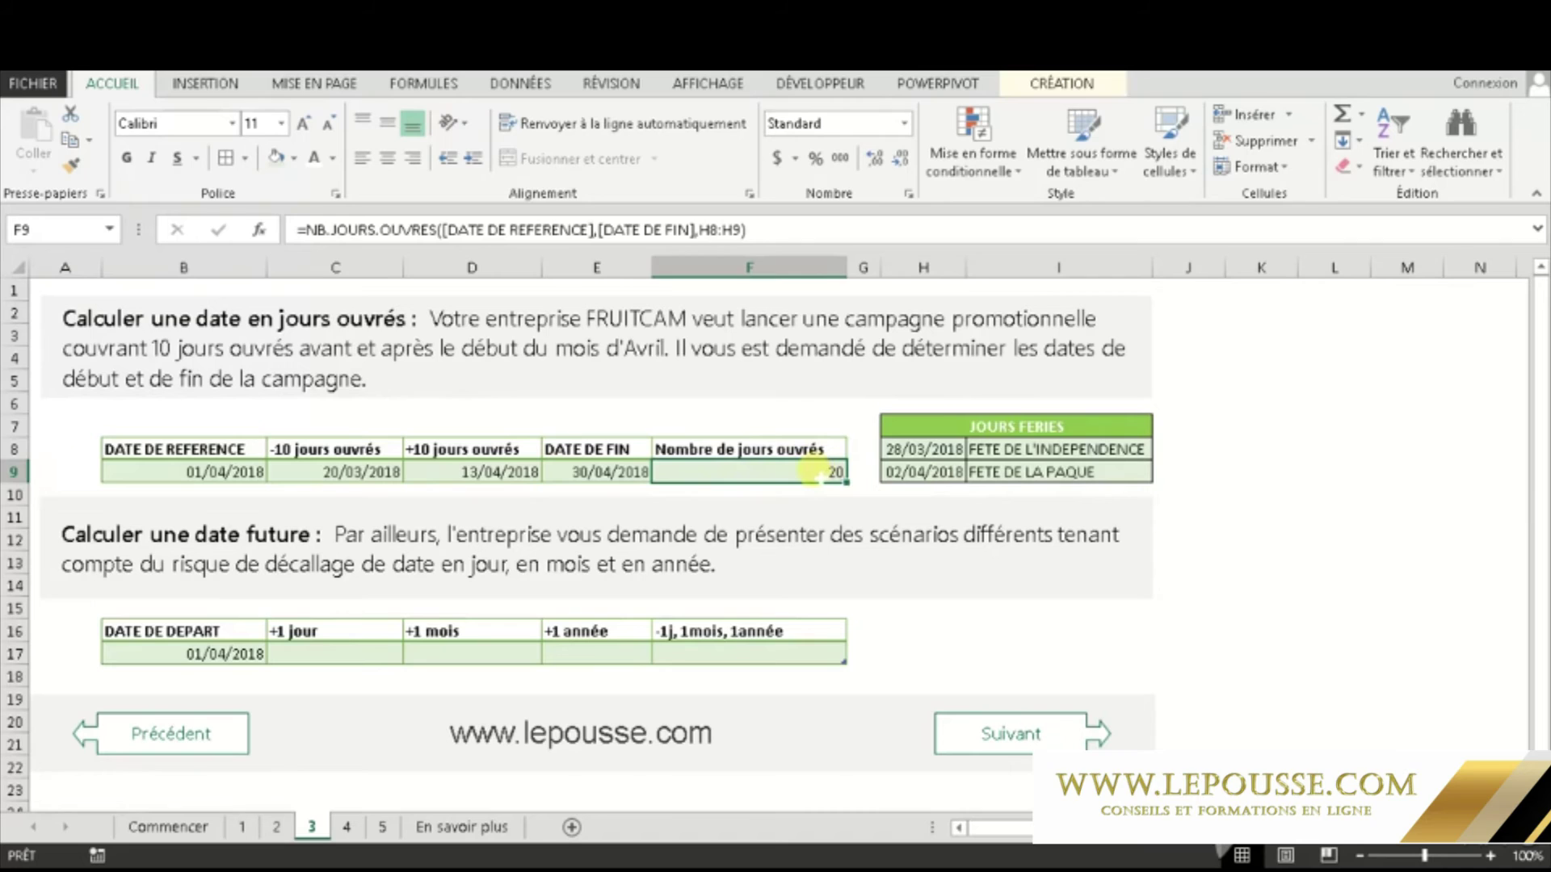
double_click(793, 472)
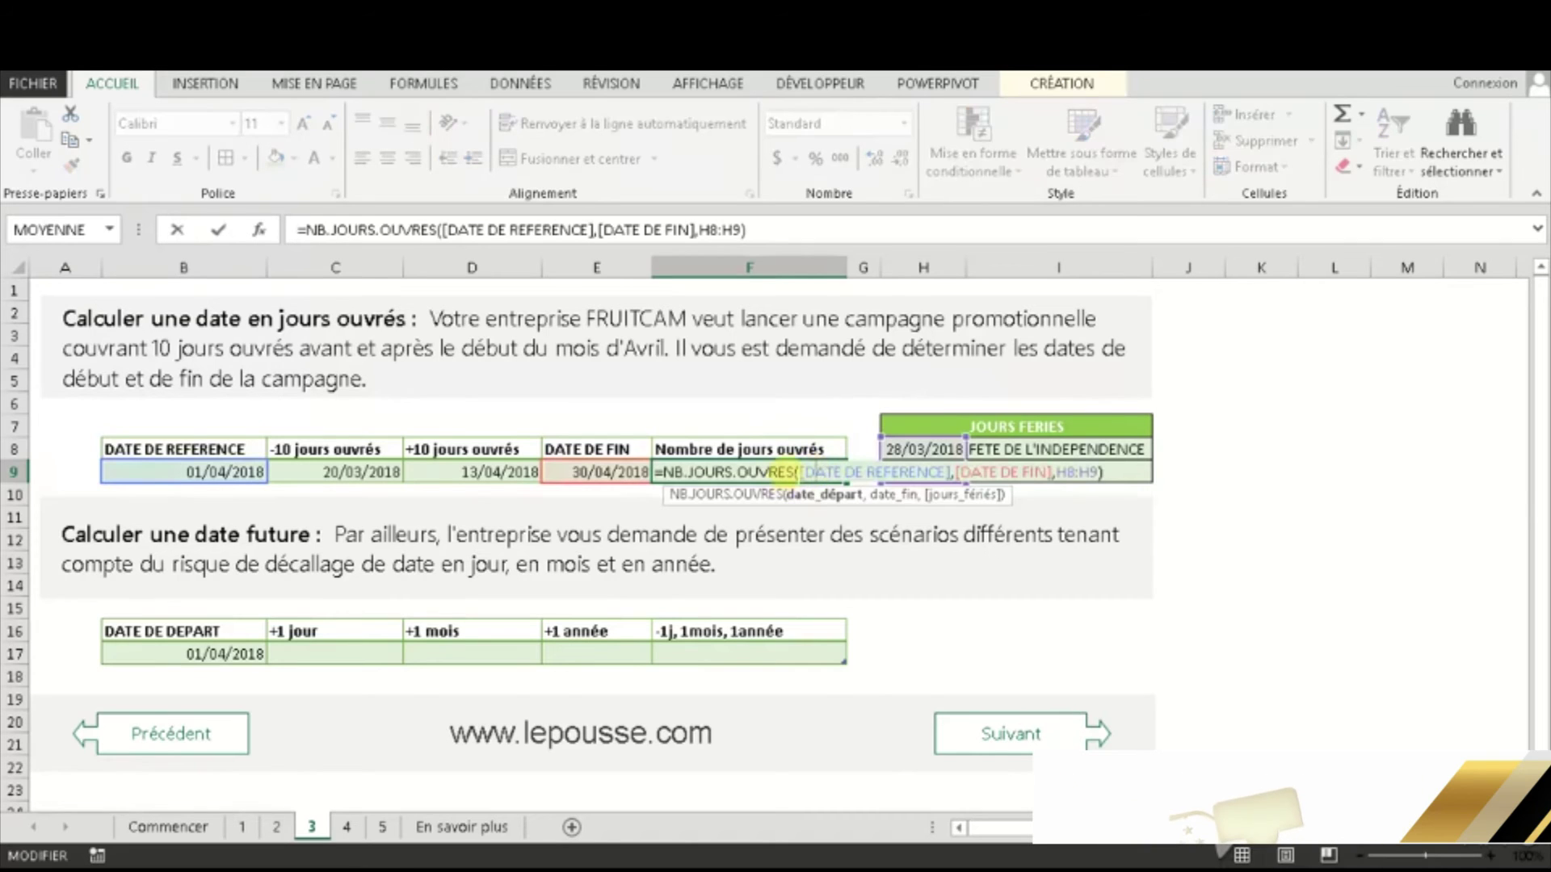
left_click_drag(797, 472, 1113, 474)
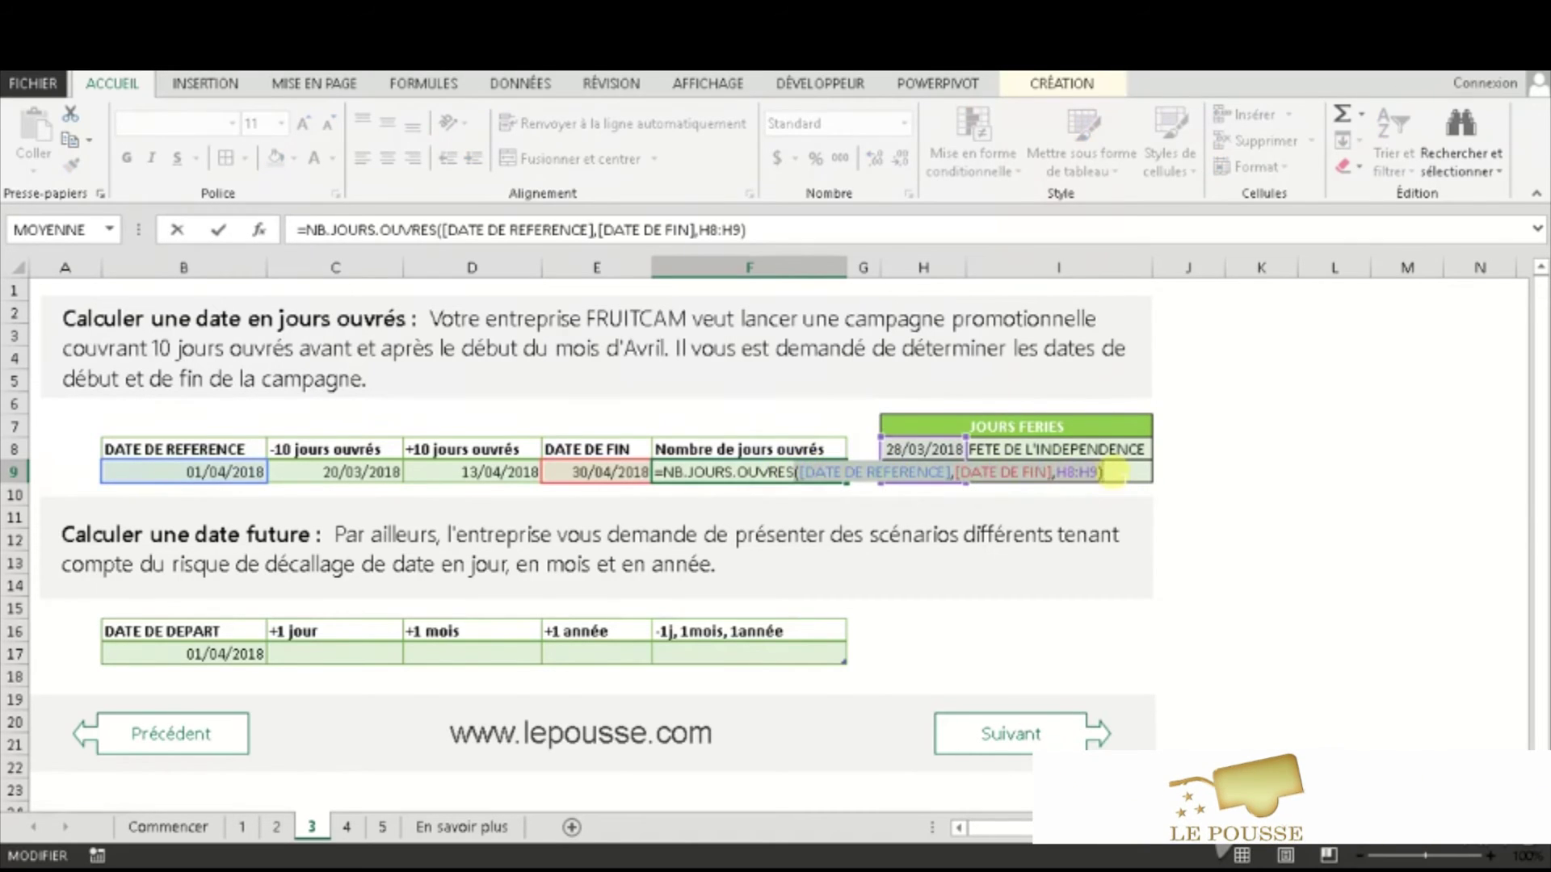
key("BackSpace")
key("BackSpace")
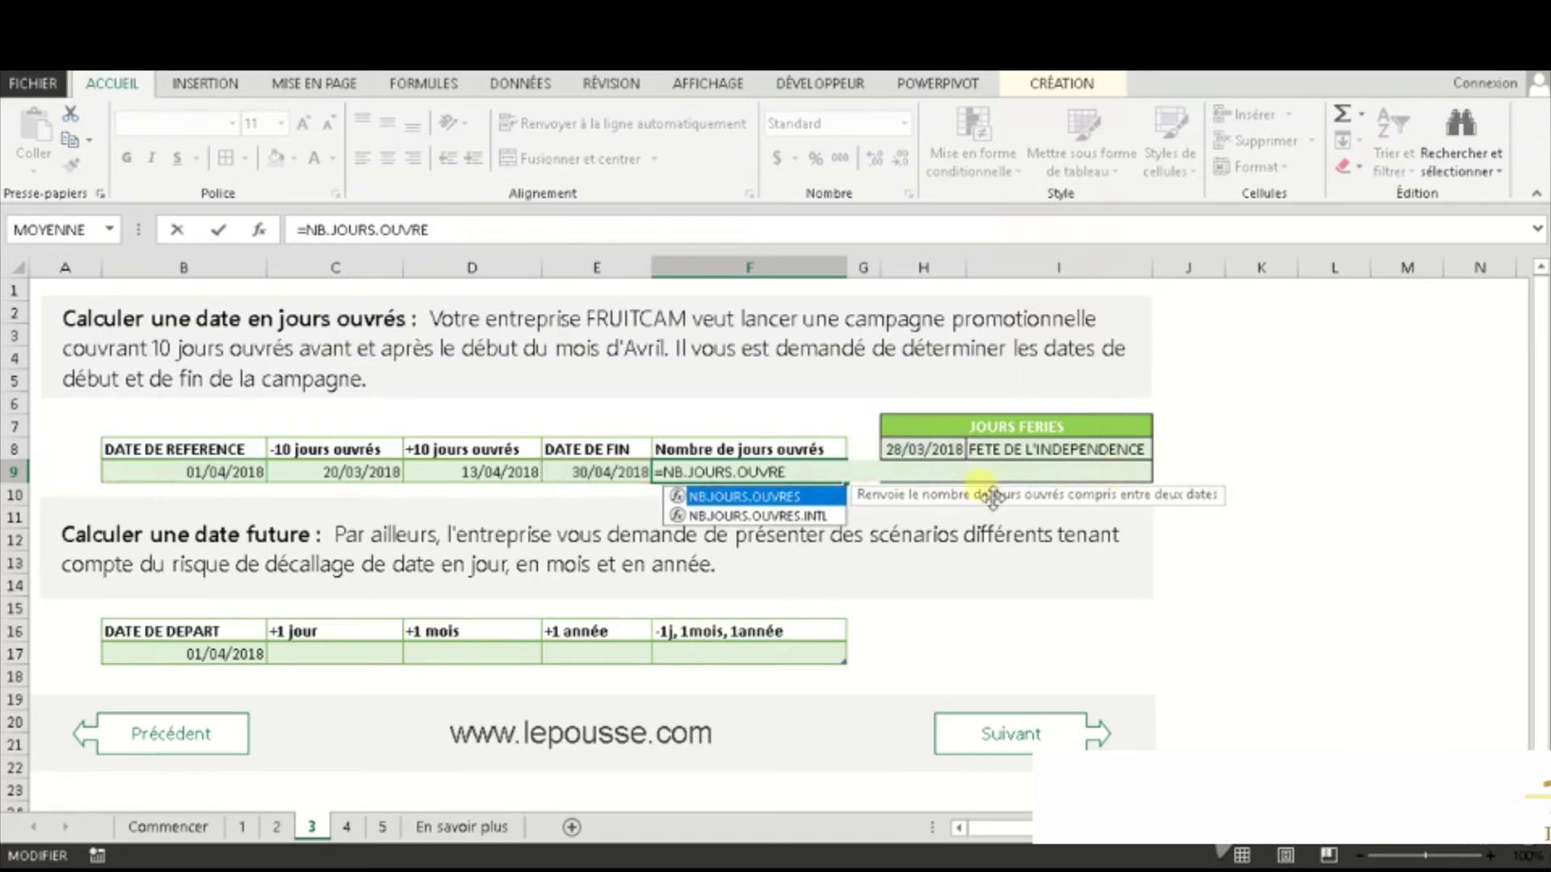
key("Down")
key("Tab")
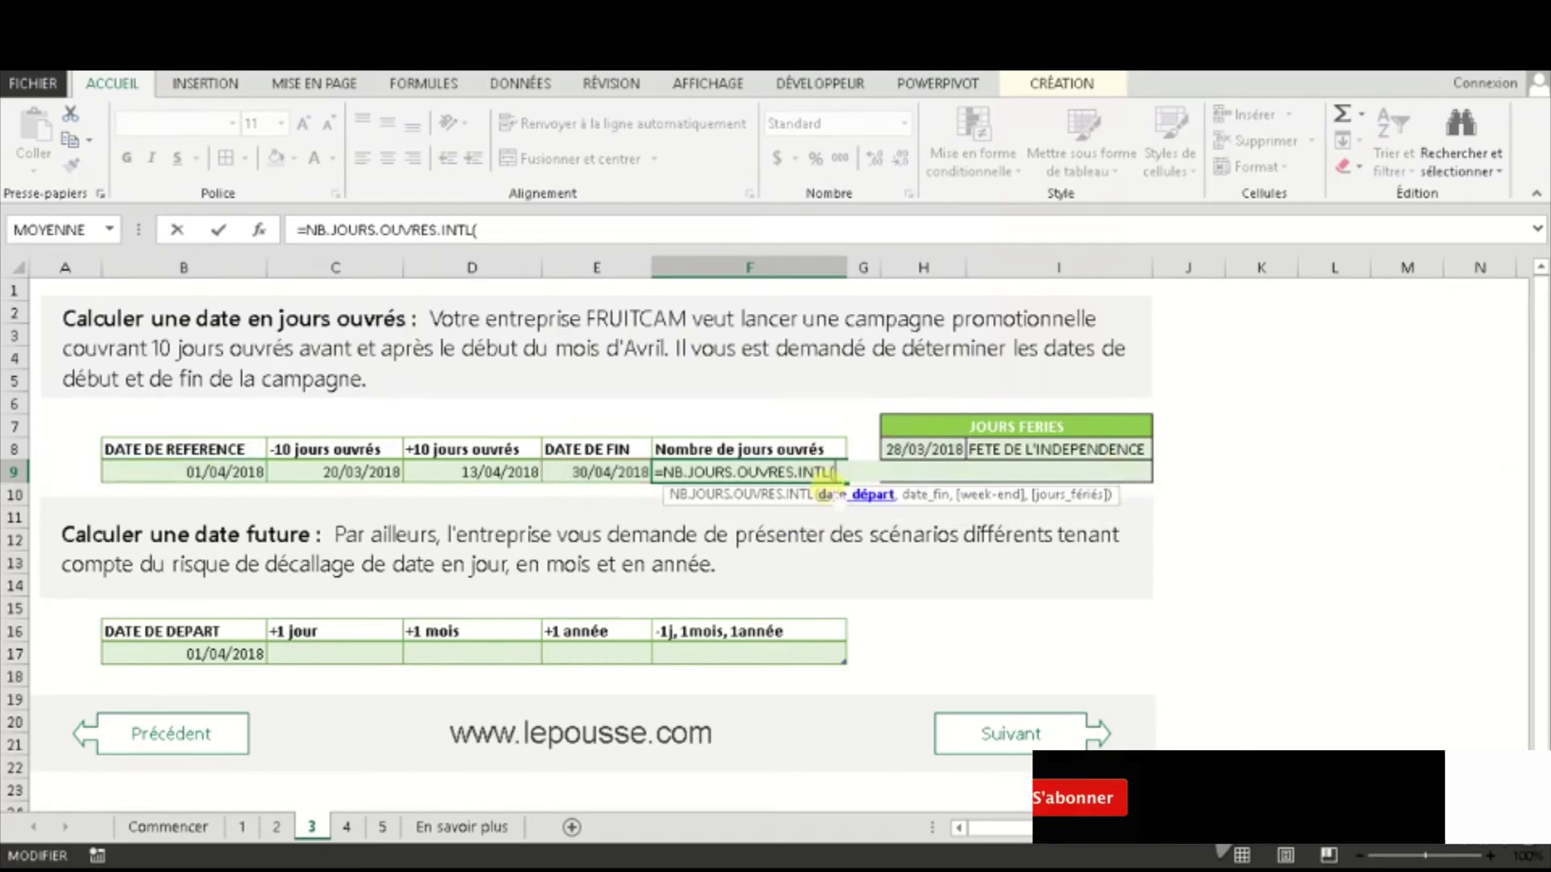
Step: Complete the F9 formula with DATE DE REFERENCE, DATE DE FIN, weekend option 11 (Dimanche uniquement) and the holidays H8:H9
left_click(217, 474)
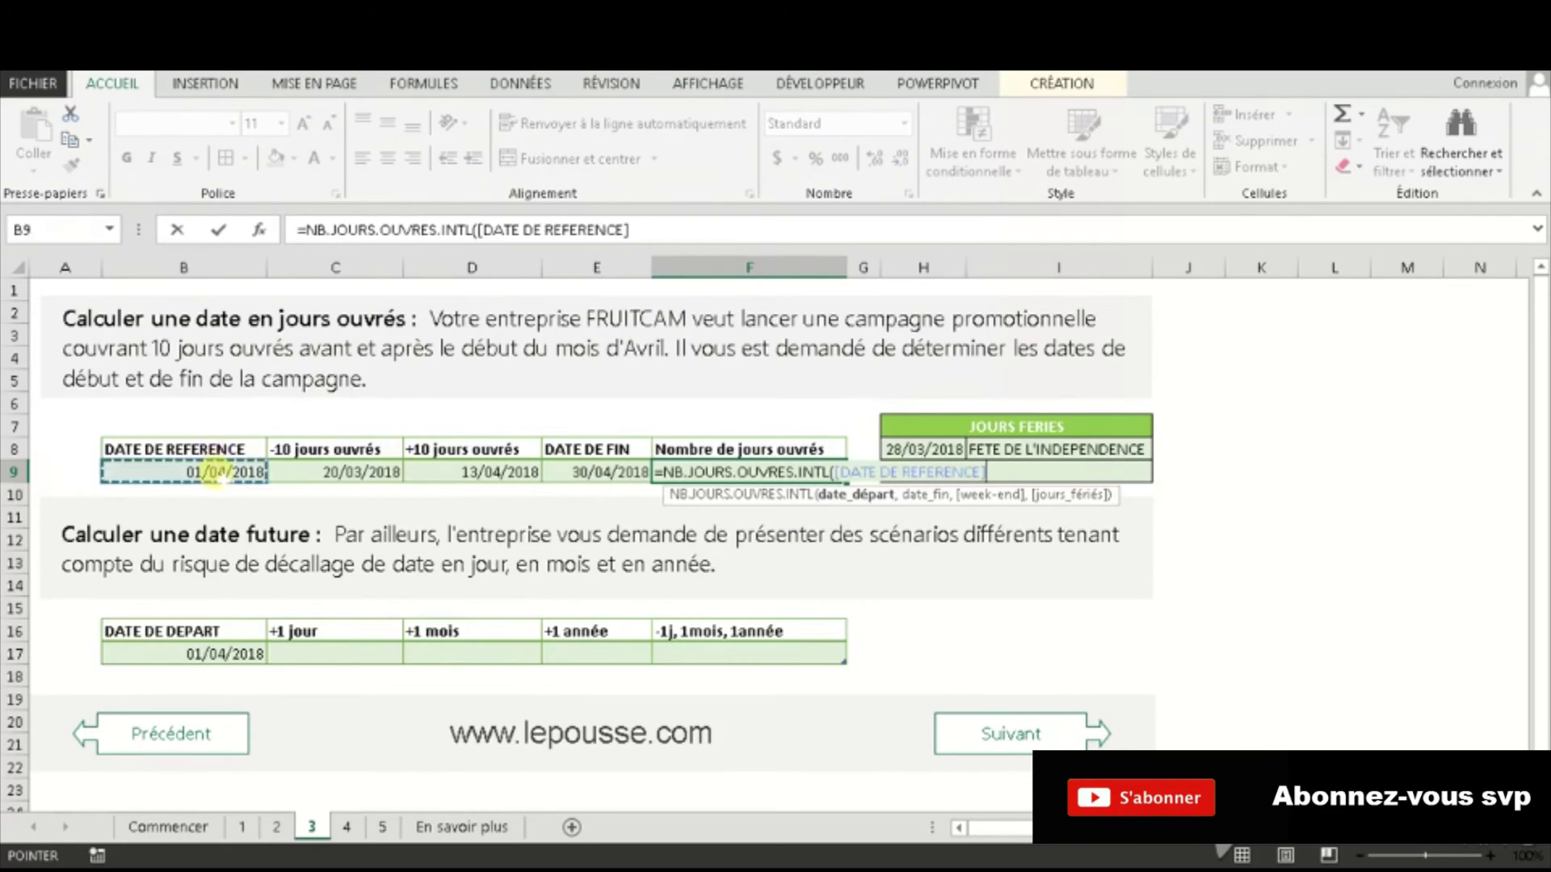
type(",")
left_click(598, 474)
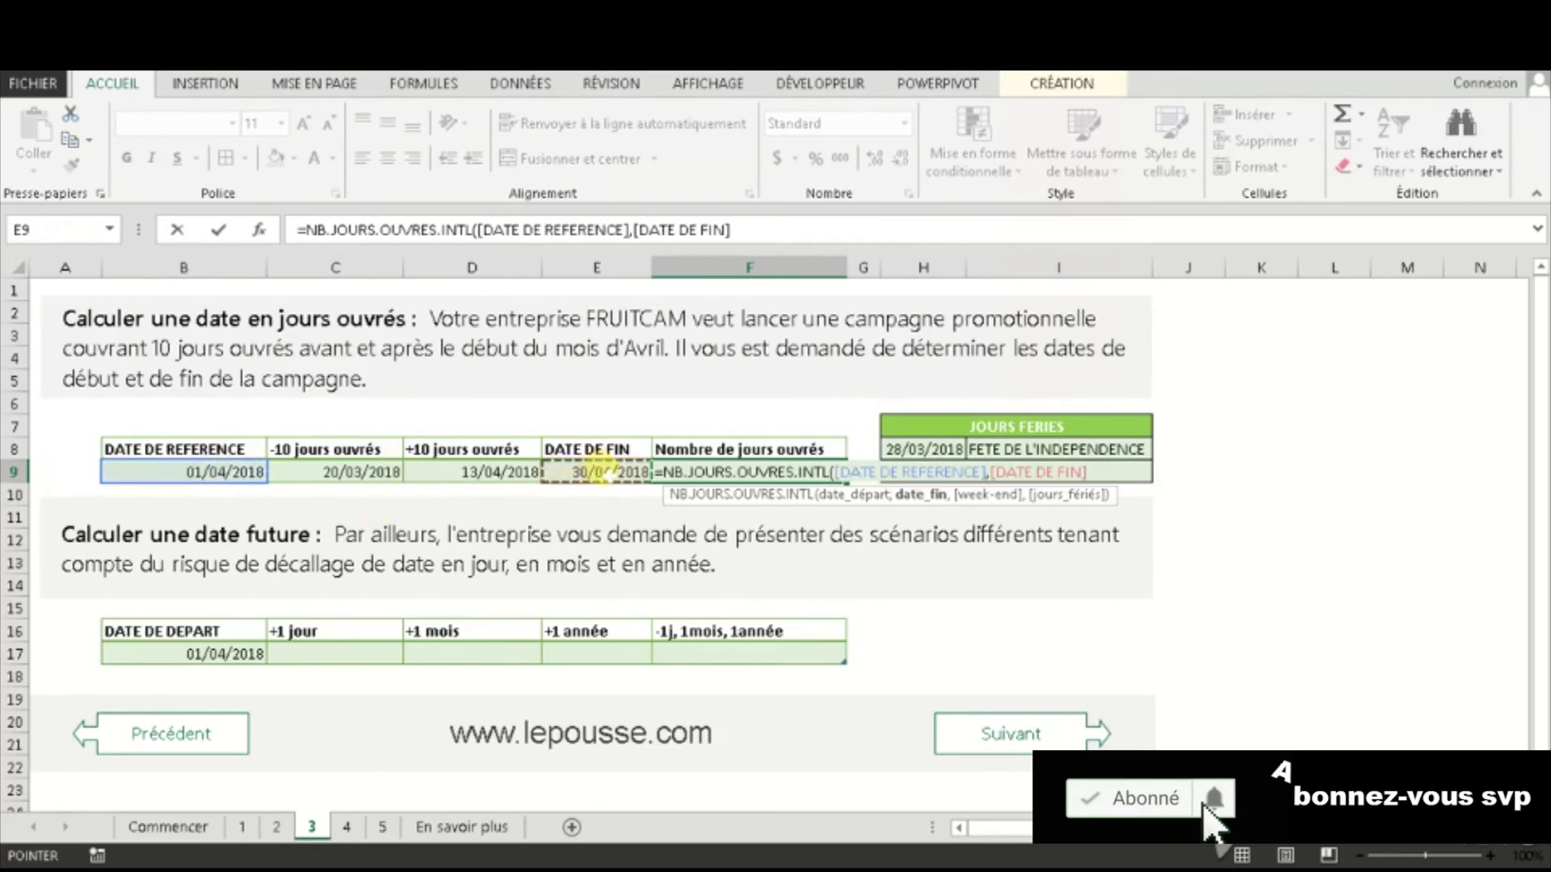
type(",")
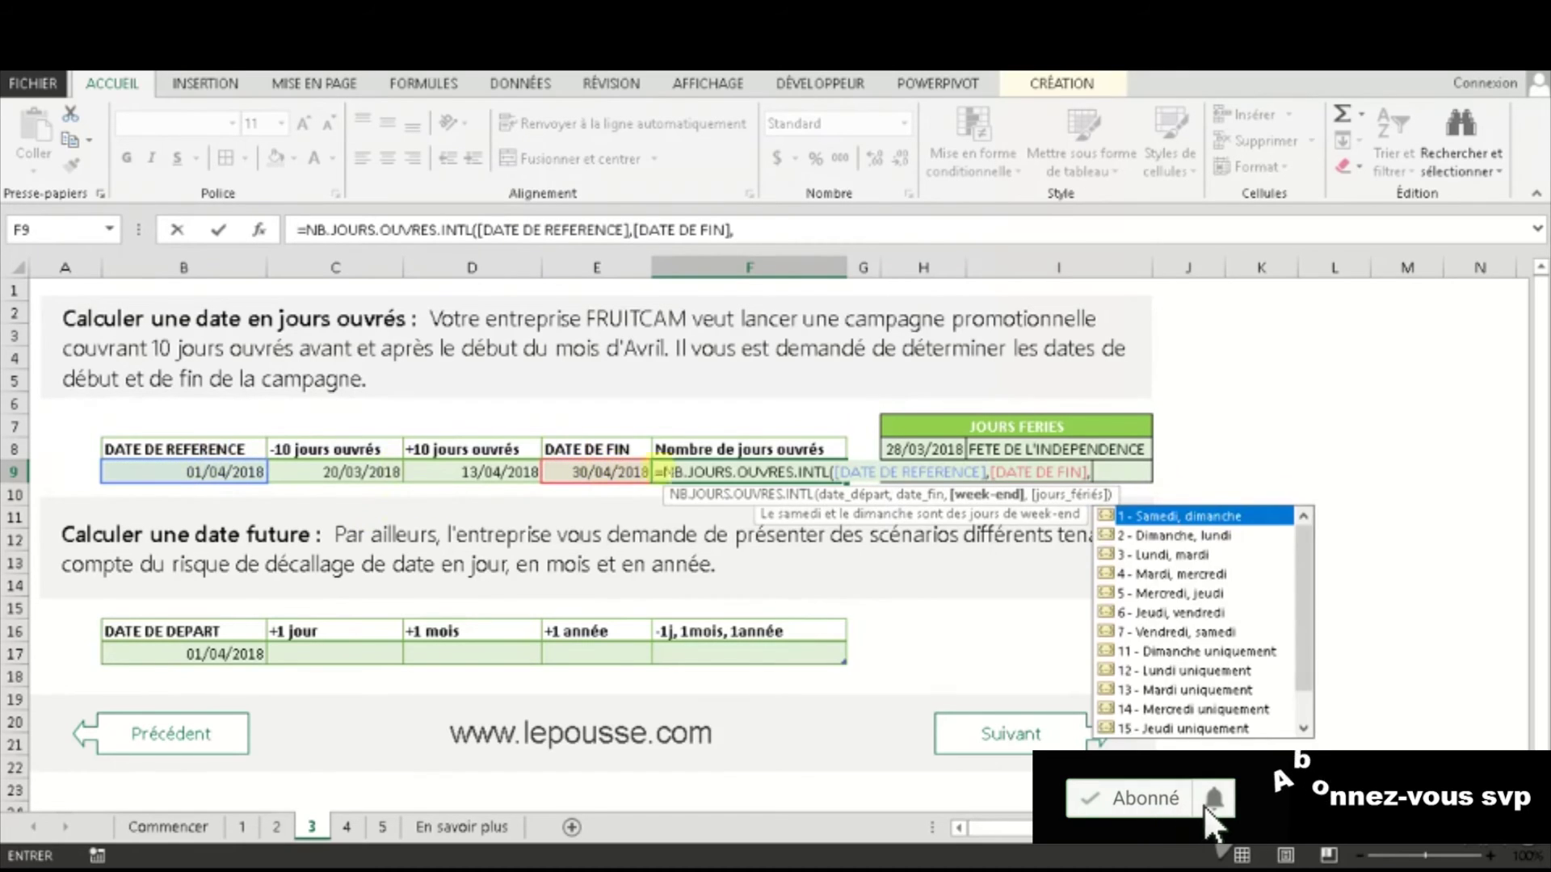
double_click(1207, 650)
type(",")
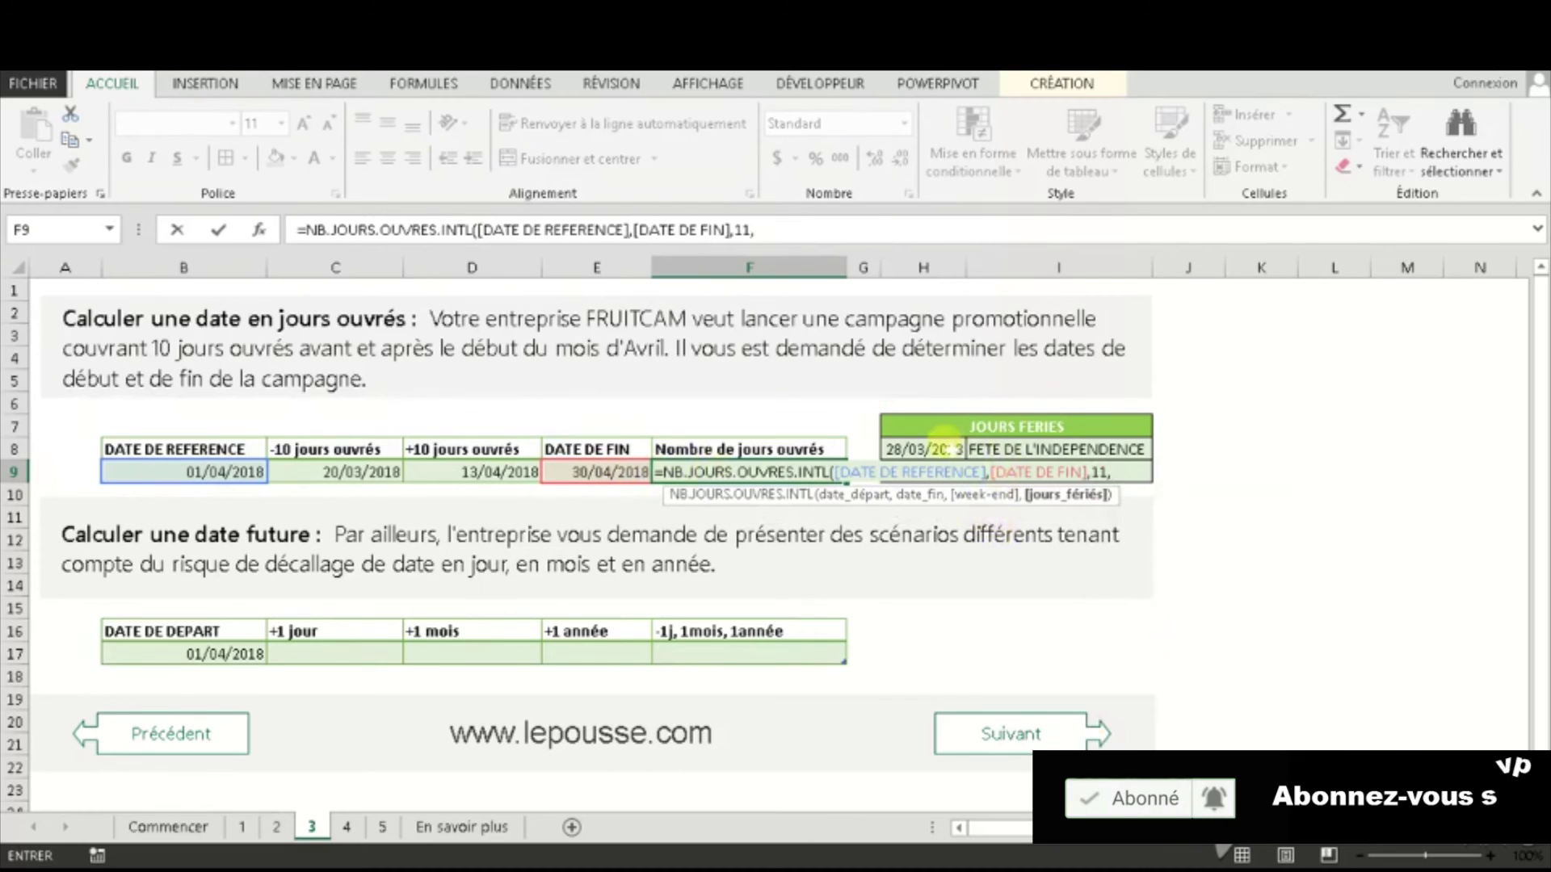
left_click_drag(922, 449, 941, 472)
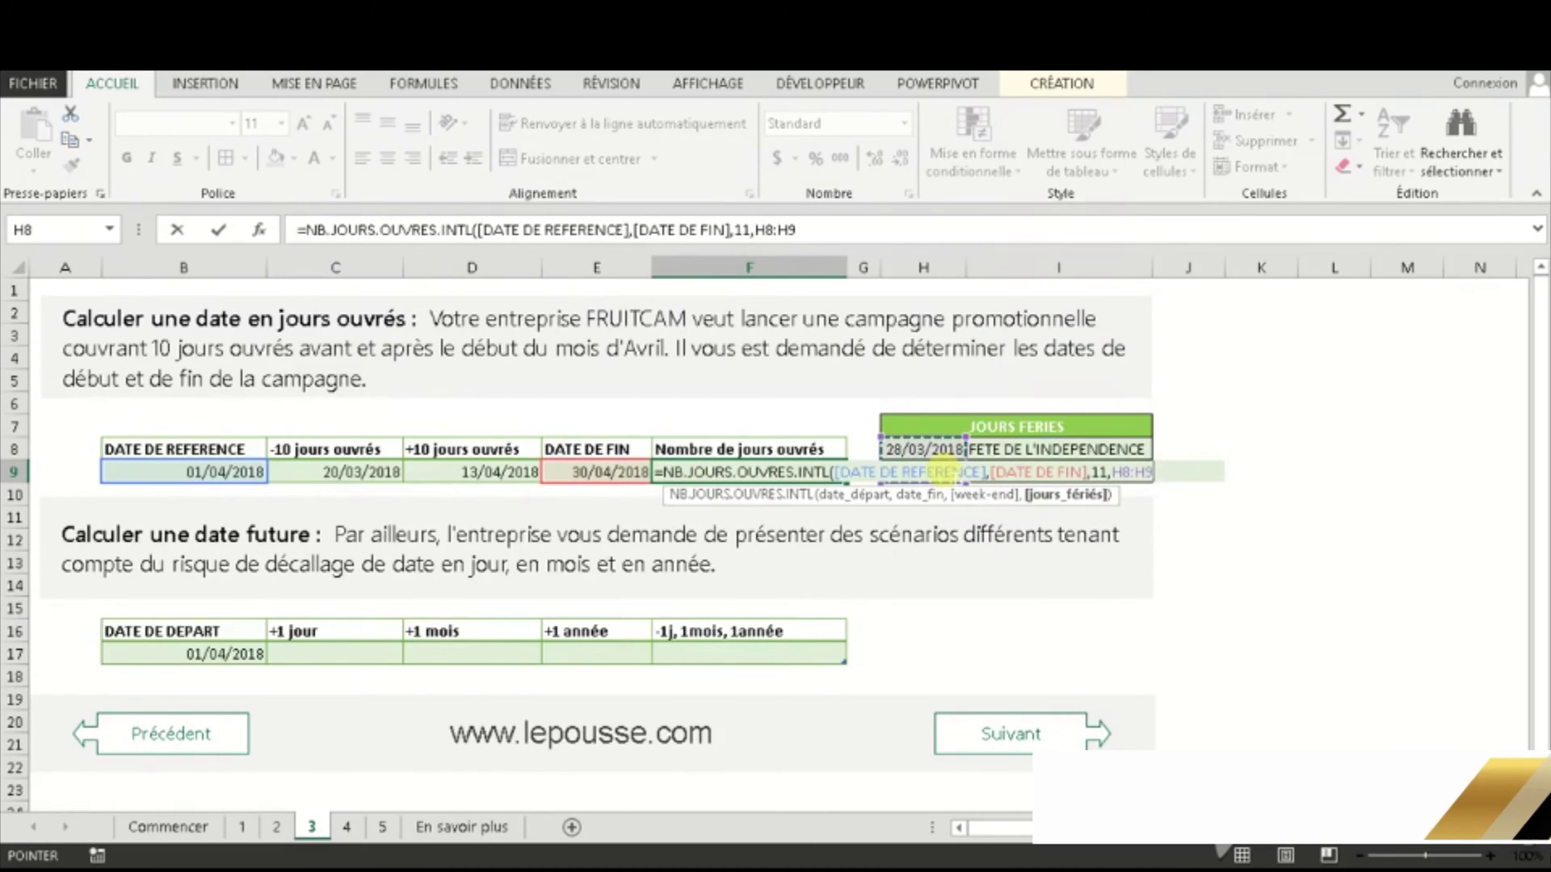
type(")")
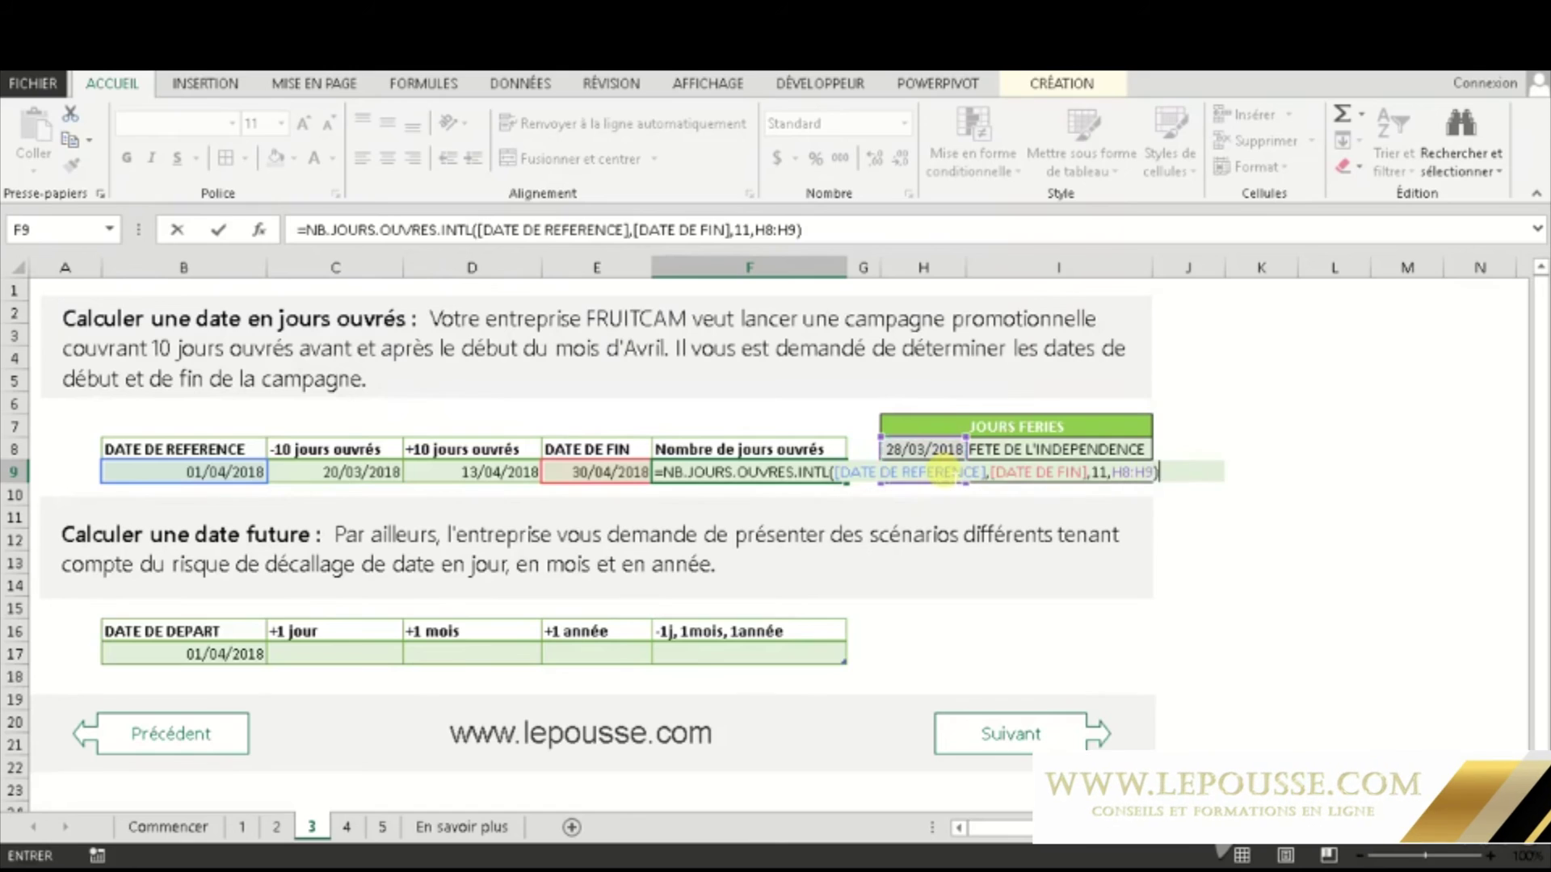
key("Return")
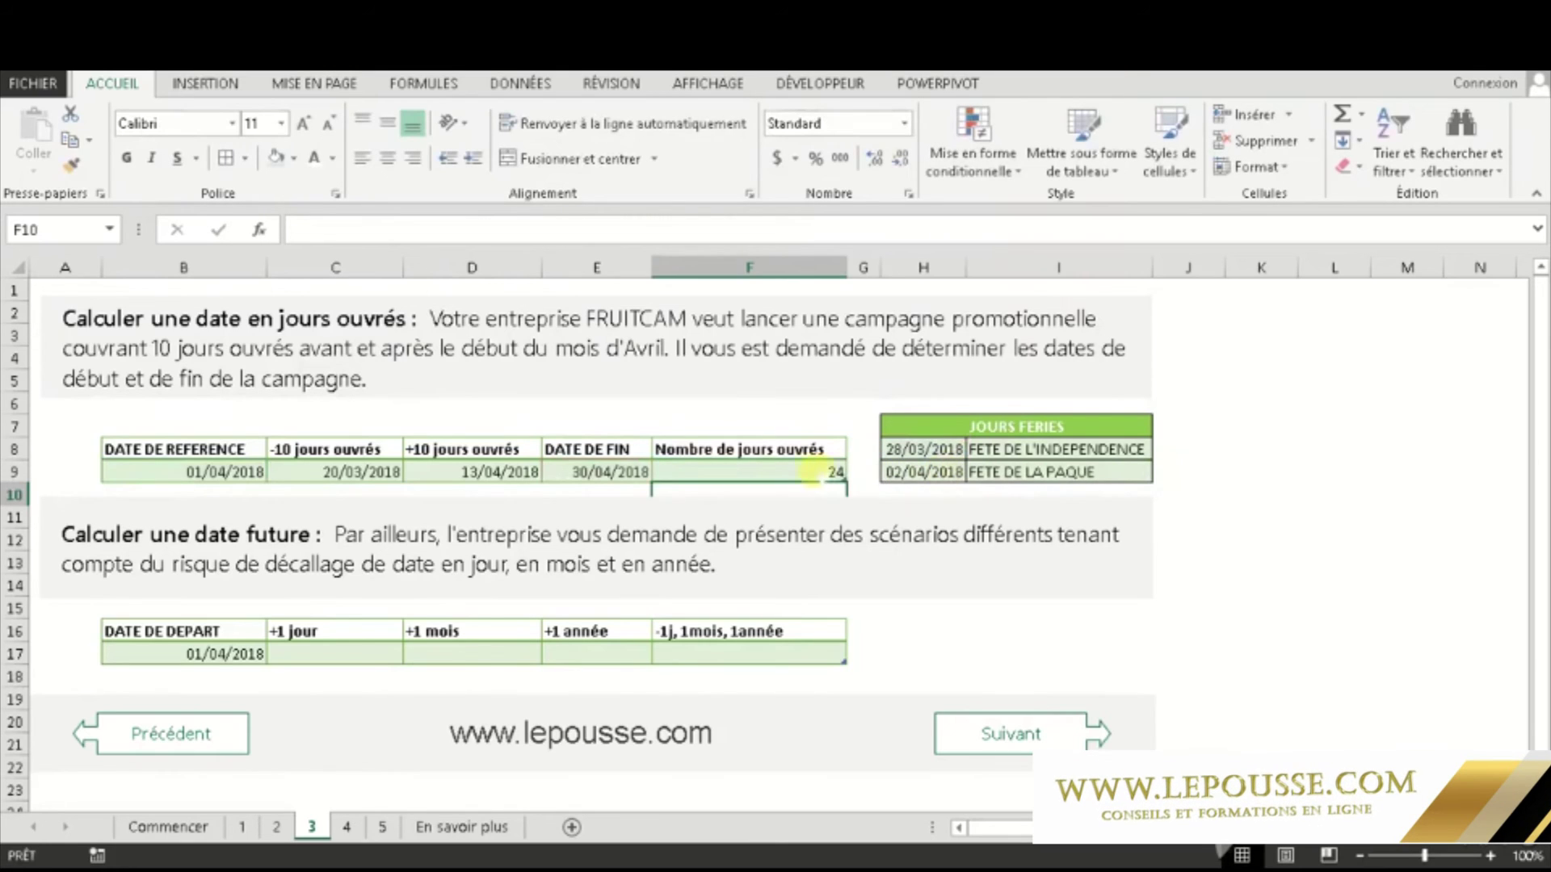
left_click(844, 473)
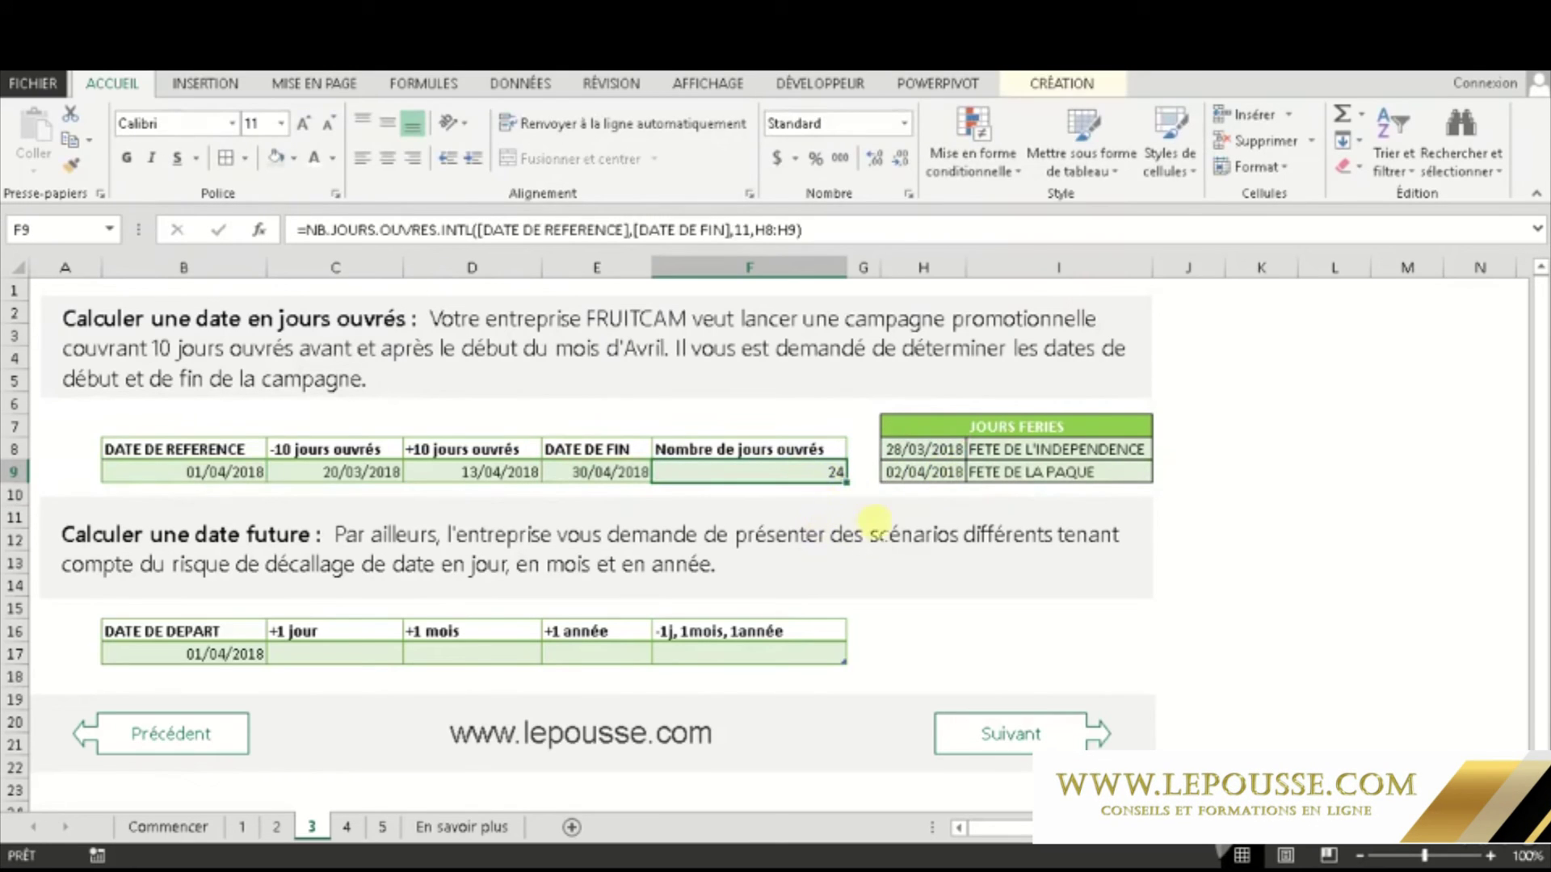